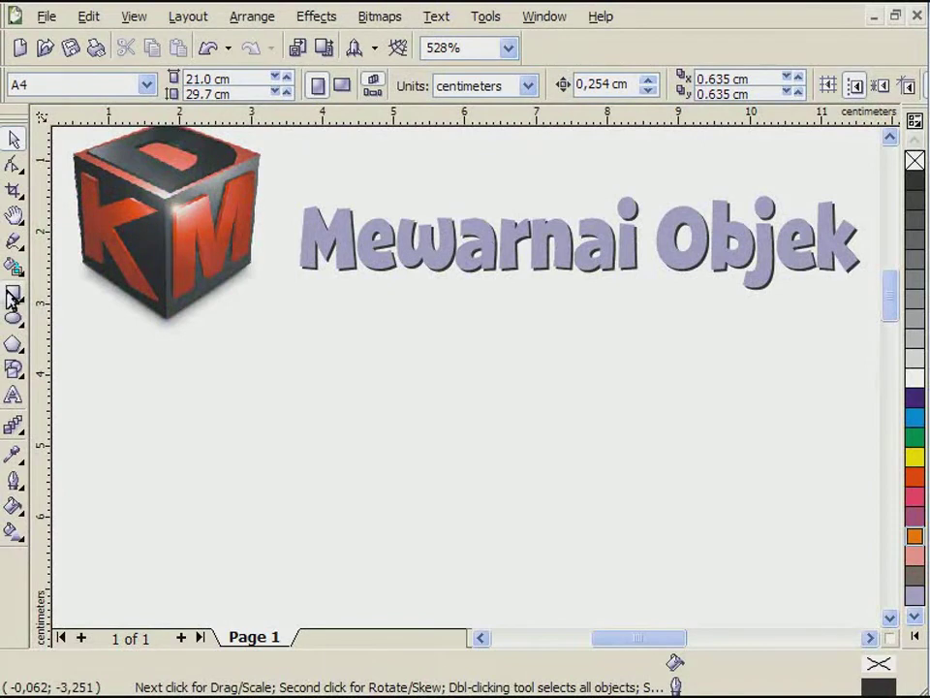
# Draw a rectangle about 4.03 by 2.82 cm and move it below the end of the Mewarnai Objek title.
pyautogui.click(13, 292)
pyautogui.moveTo(263, 356); pyautogui.dragTo(265, 367)
pyautogui.moveTo(294, 427); pyautogui.dragTo(550, 555)
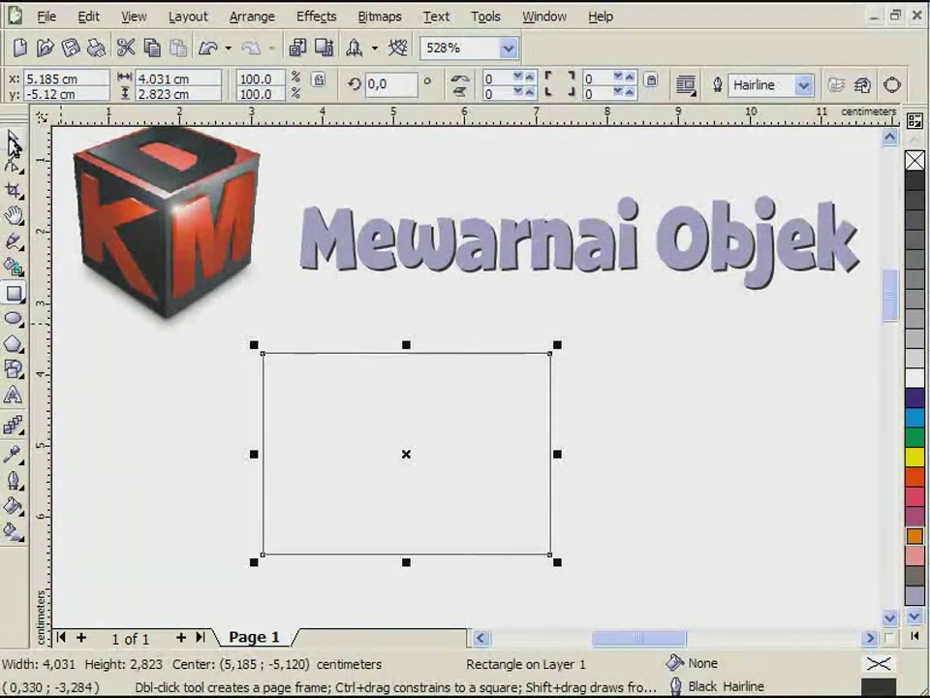
pyautogui.press('space')
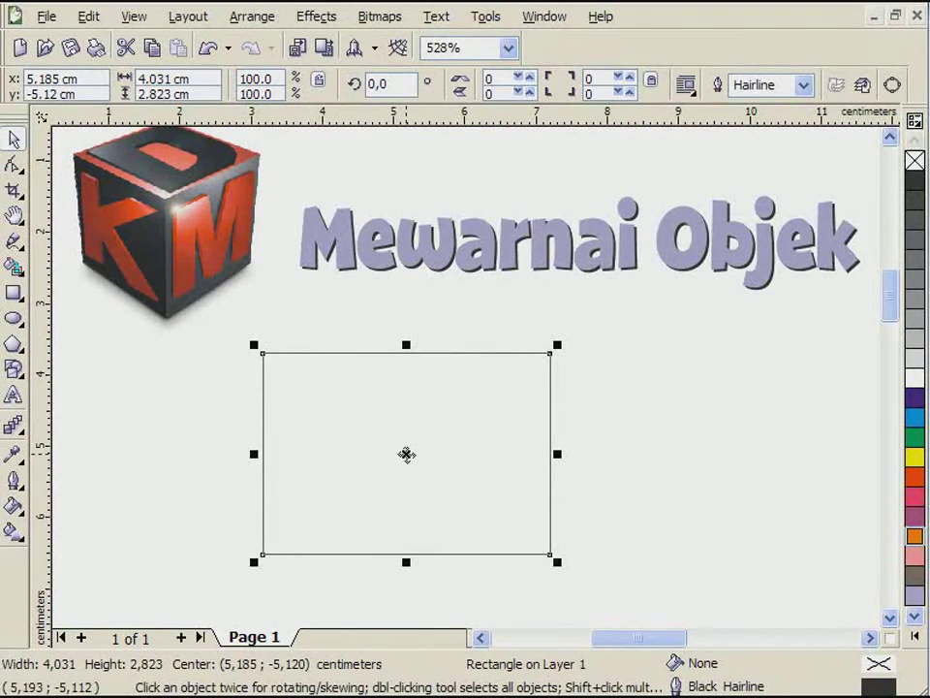
pyautogui.moveTo(405, 454); pyautogui.dragTo(665, 463)
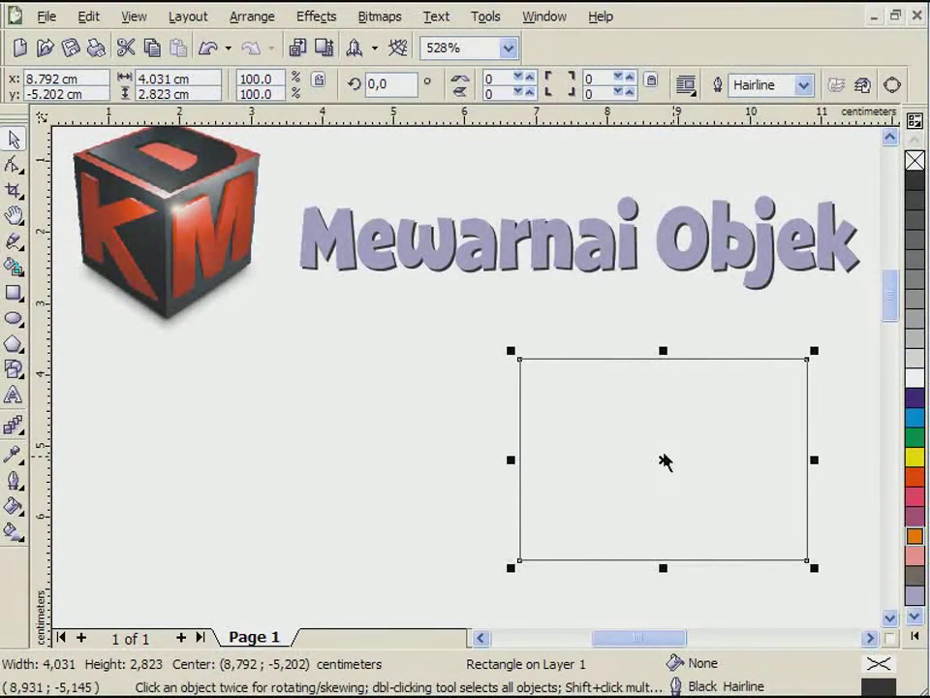
pyautogui.moveTo(666, 457); pyautogui.dragTo(634, 450)
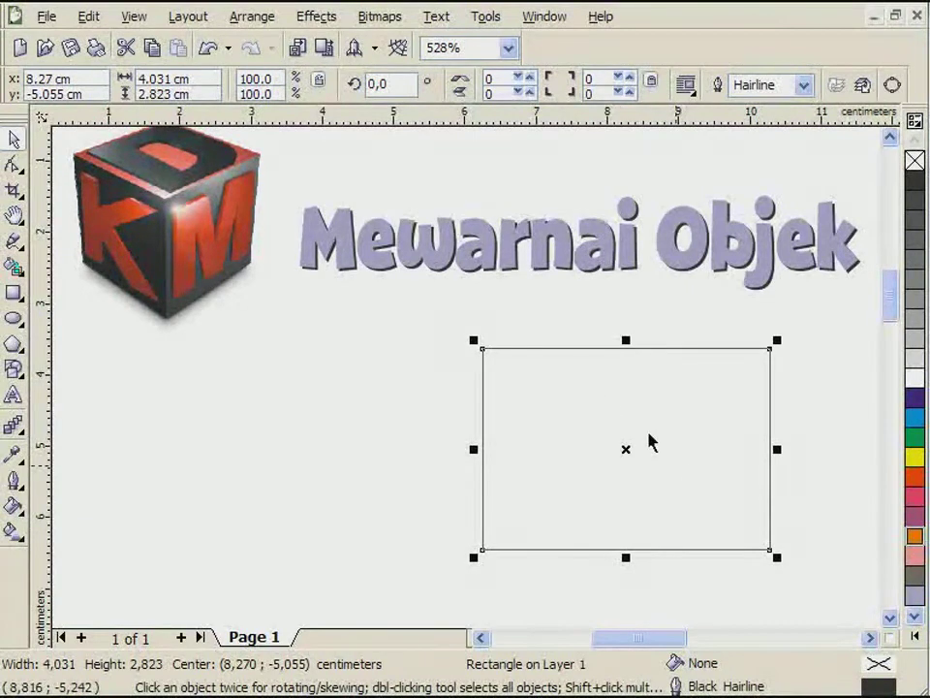
# Fill the rectangle with Orange and give it a 1.0 pt Chartreuse outline.
pyautogui.click(915, 536)
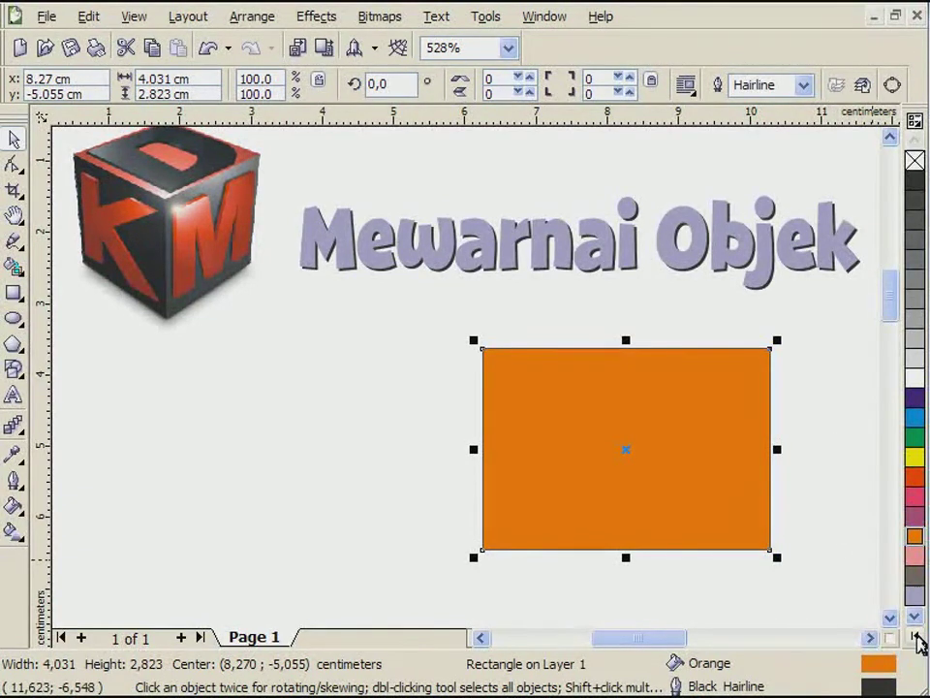
pyautogui.click(914, 635)
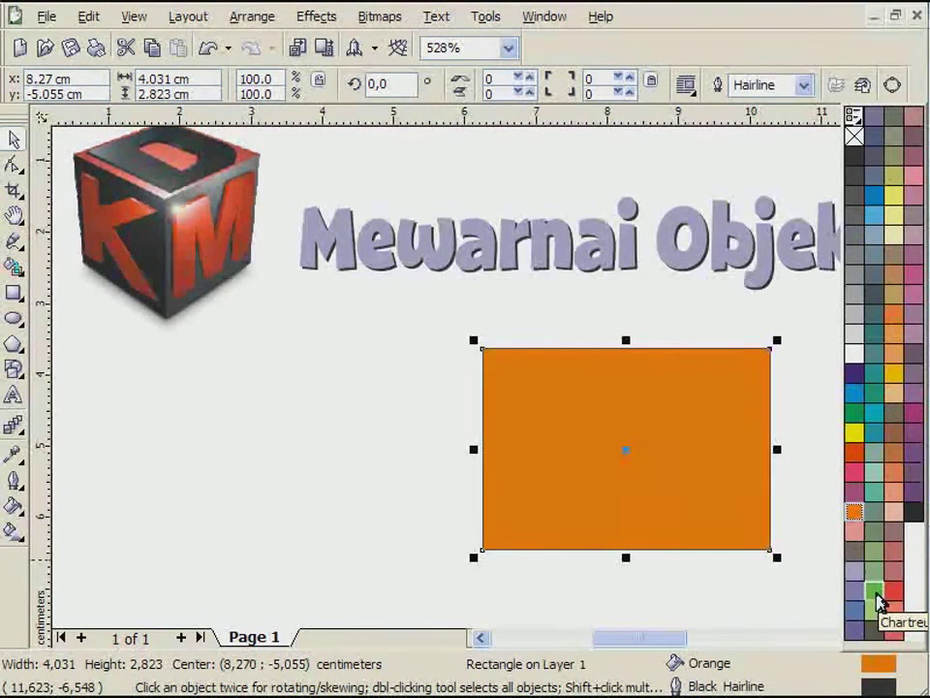
pyautogui.rightClick(875, 593)
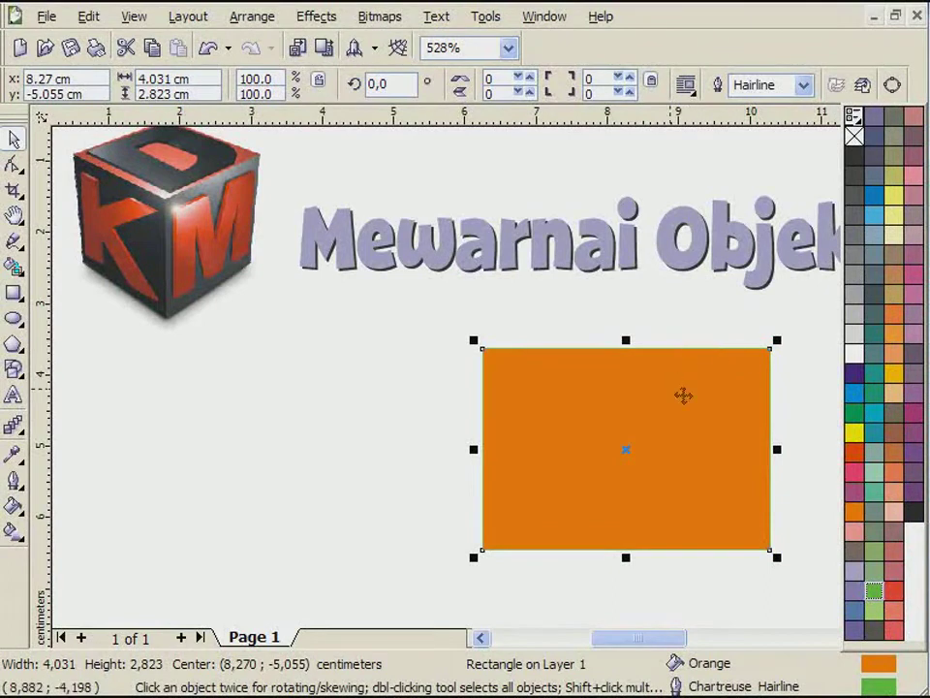
pyautogui.click(803, 86)
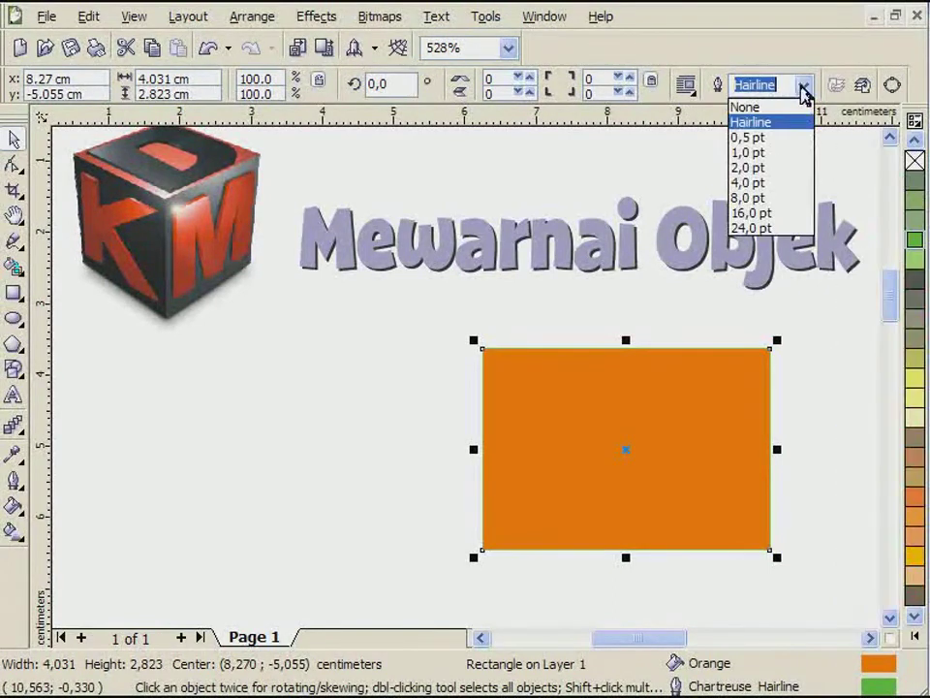
pyautogui.click(755, 155)
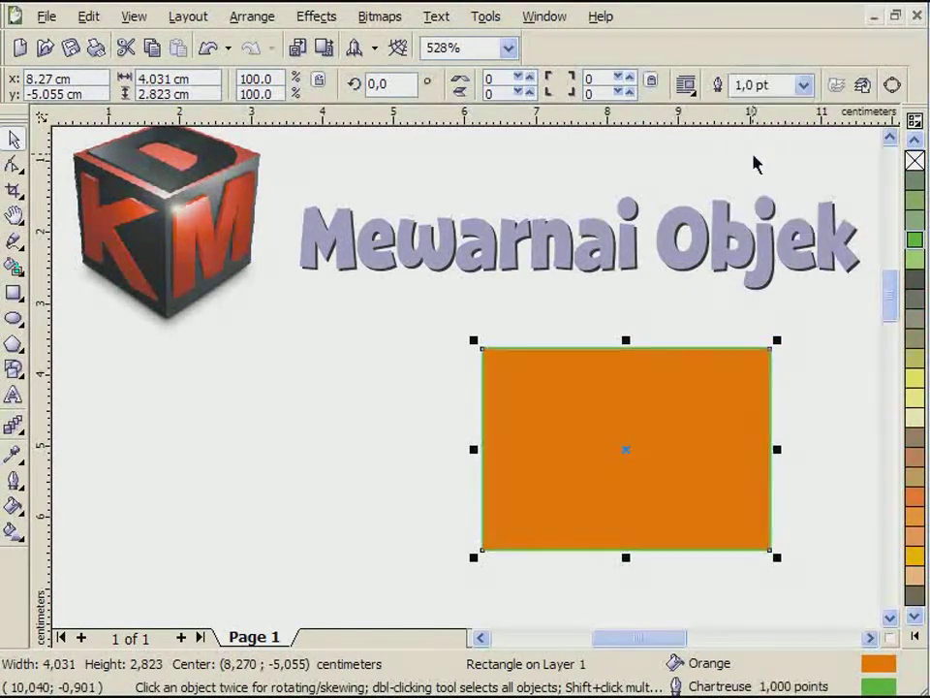
pyautogui.click(831, 326)
pyautogui.click(644, 401)
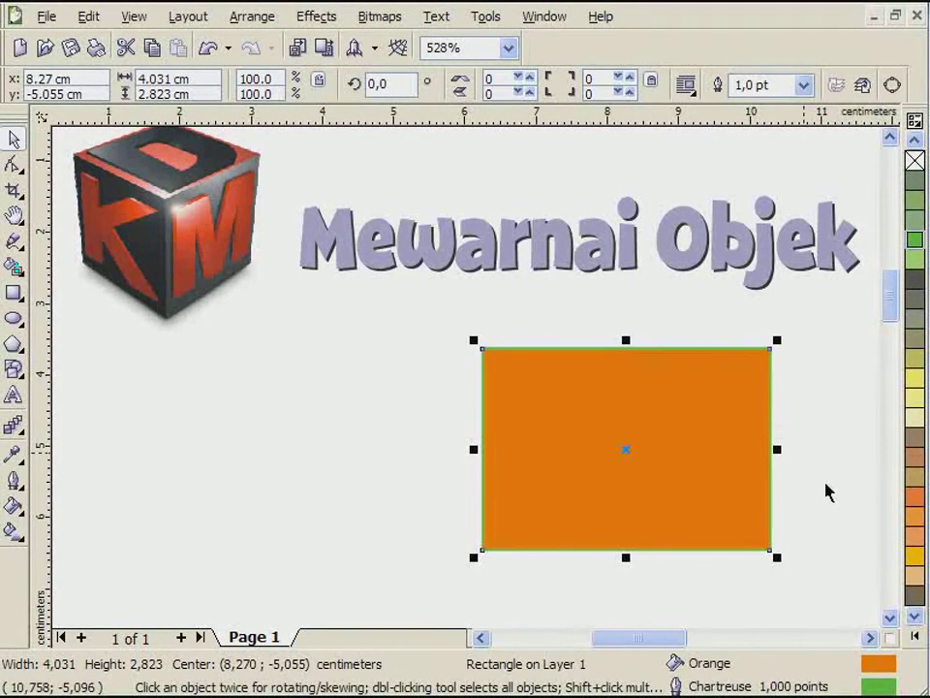
# Recolour the rectangle with a Turquoise fill and a Black outline, using colours from the expanded palette.
pyautogui.click(915, 636)
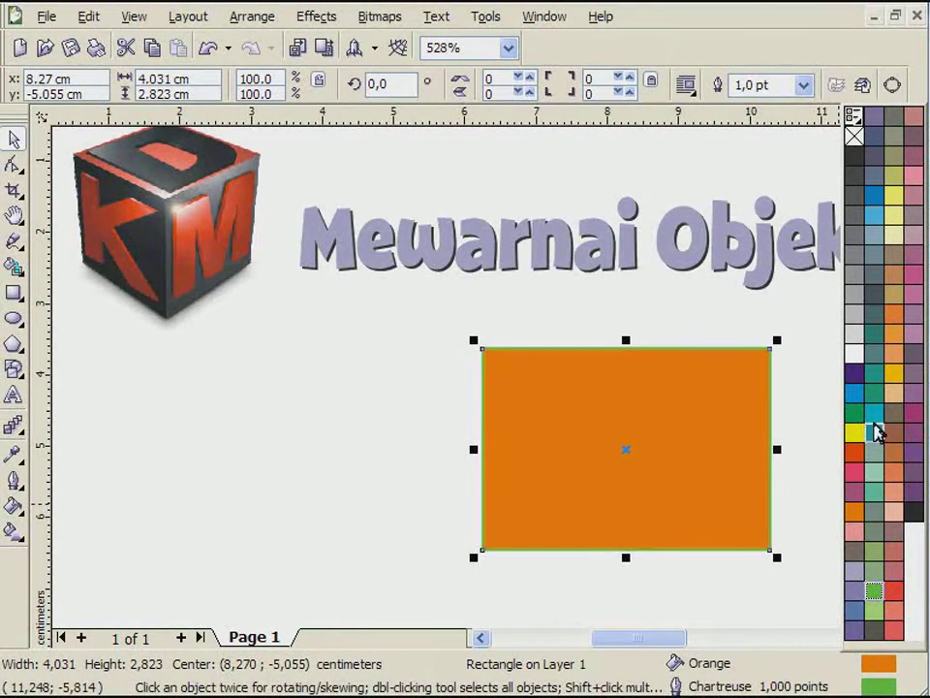
pyautogui.moveTo(873, 414); pyautogui.dragTo(600, 422)
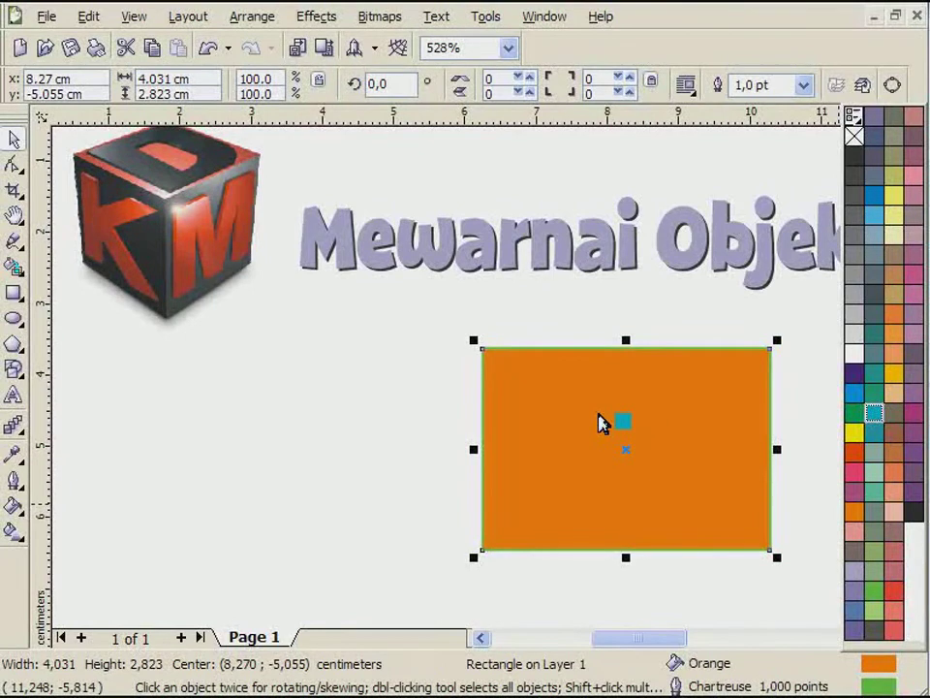
pyautogui.moveTo(600, 422); pyautogui.dragTo(596, 425)
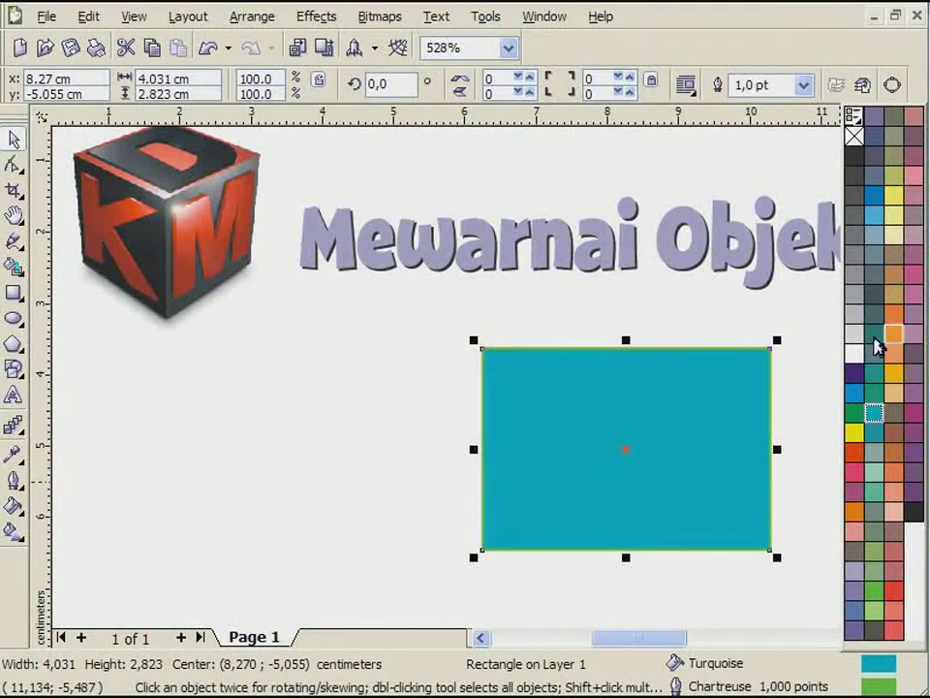
pyautogui.moveTo(853, 153); pyautogui.dragTo(640, 353)
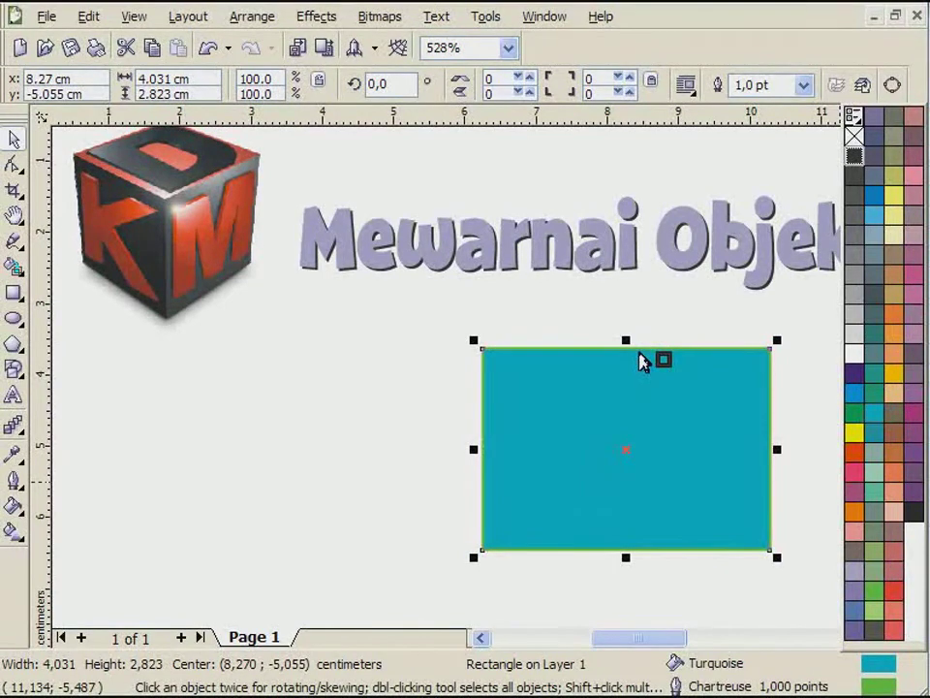
pyautogui.moveTo(639, 353); pyautogui.dragTo(597, 358)
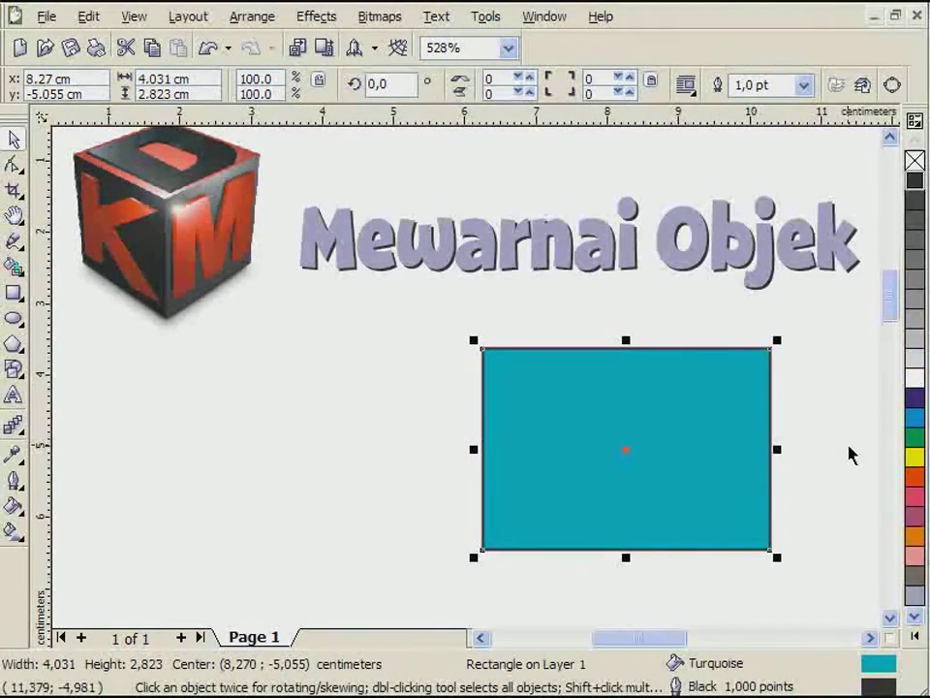
pyautogui.click(848, 453)
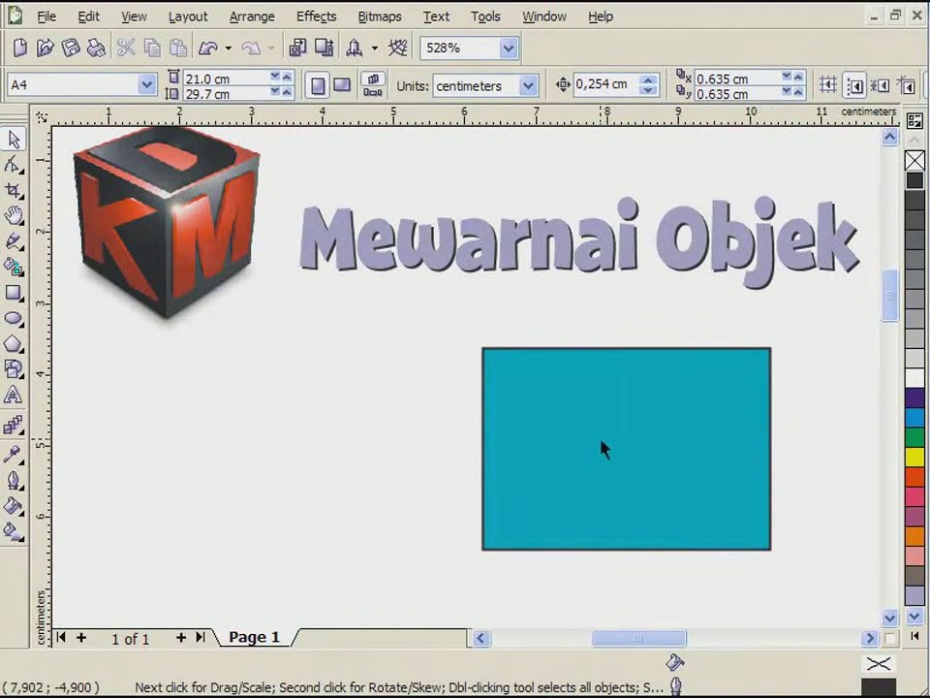
pyautogui.click(696, 466)
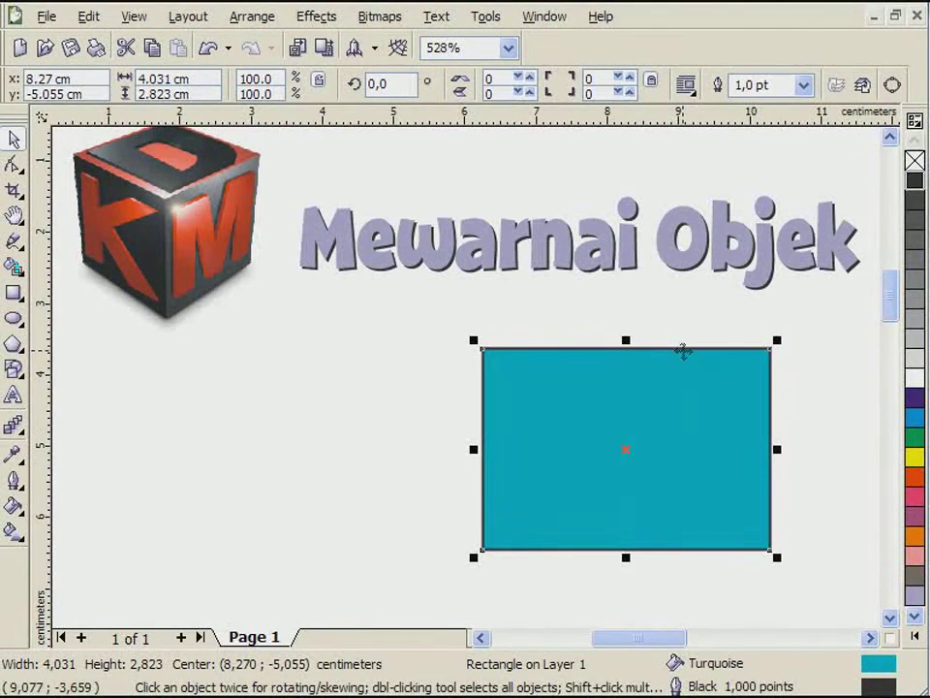
# Remove both the fill and the outline from the rectangle.
pyautogui.click(812, 432)
pyautogui.click(699, 434)
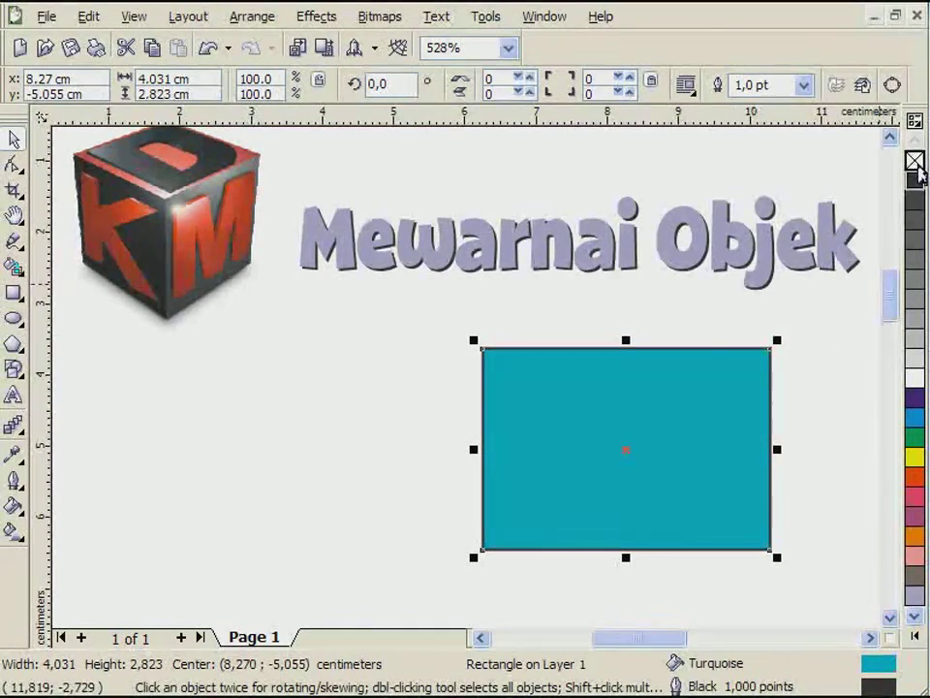
pyautogui.click(916, 162)
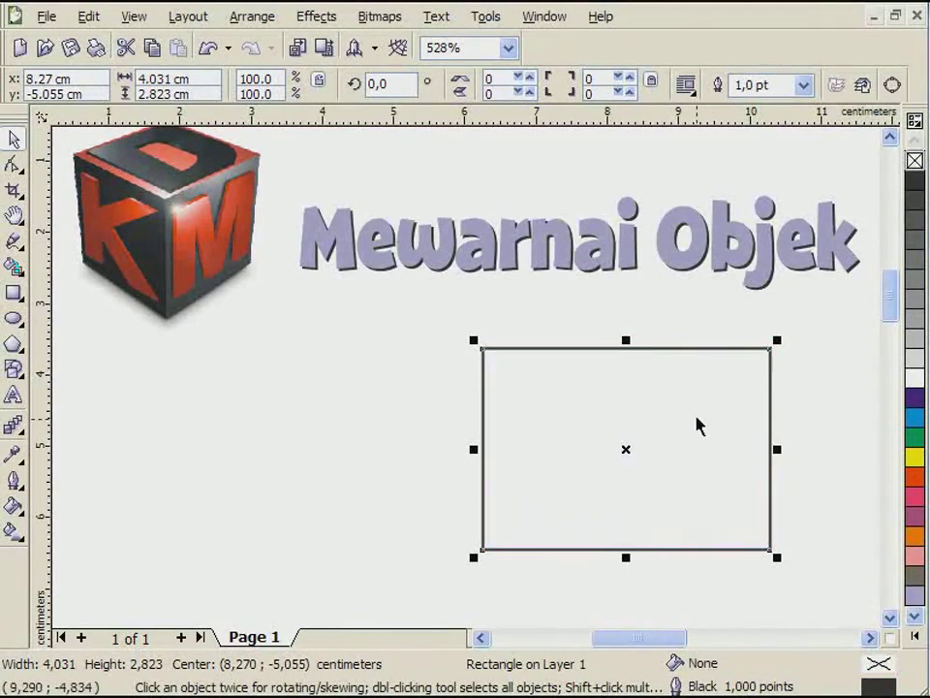
pyautogui.rightClick(916, 162)
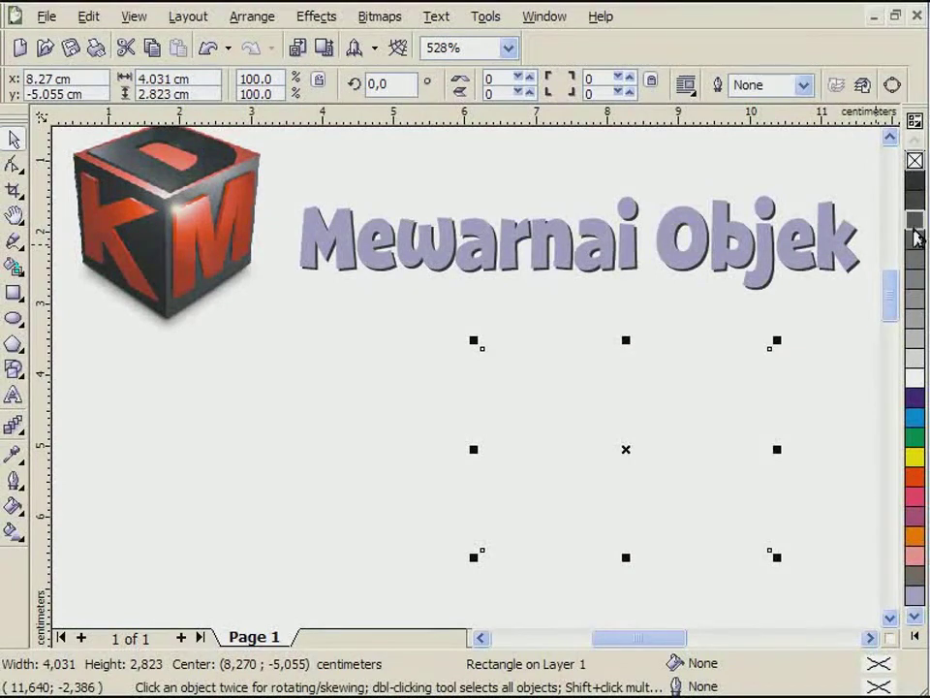
# Fill the rectangle with 70% Black, give it a Yellow outline and deselect it.
pyautogui.click(917, 239)
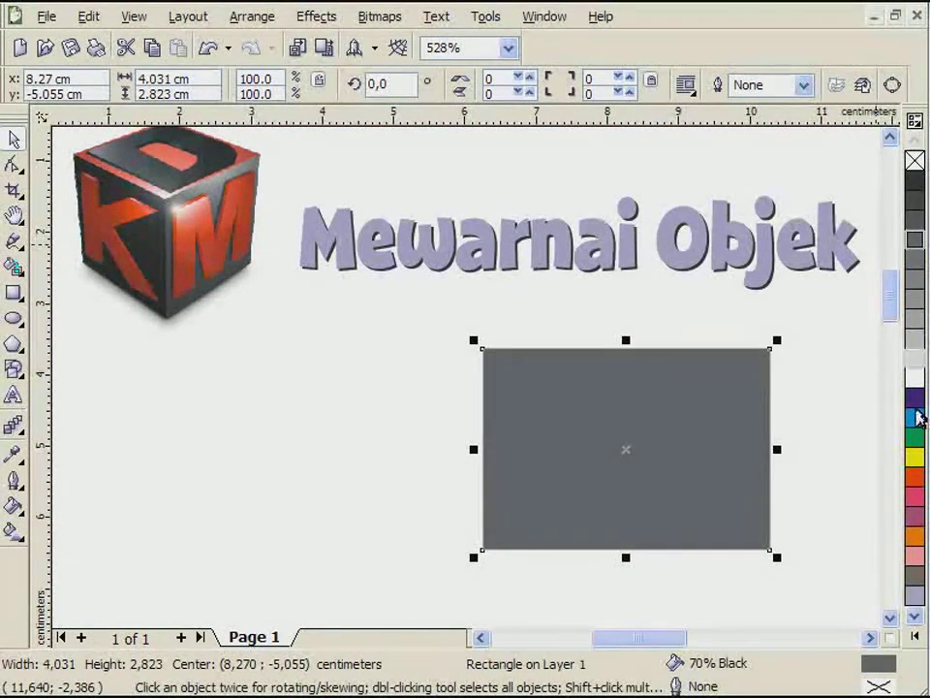
pyautogui.rightClick(915, 456)
pyautogui.click(795, 459)
pyautogui.click(721, 467)
pyautogui.click(826, 465)
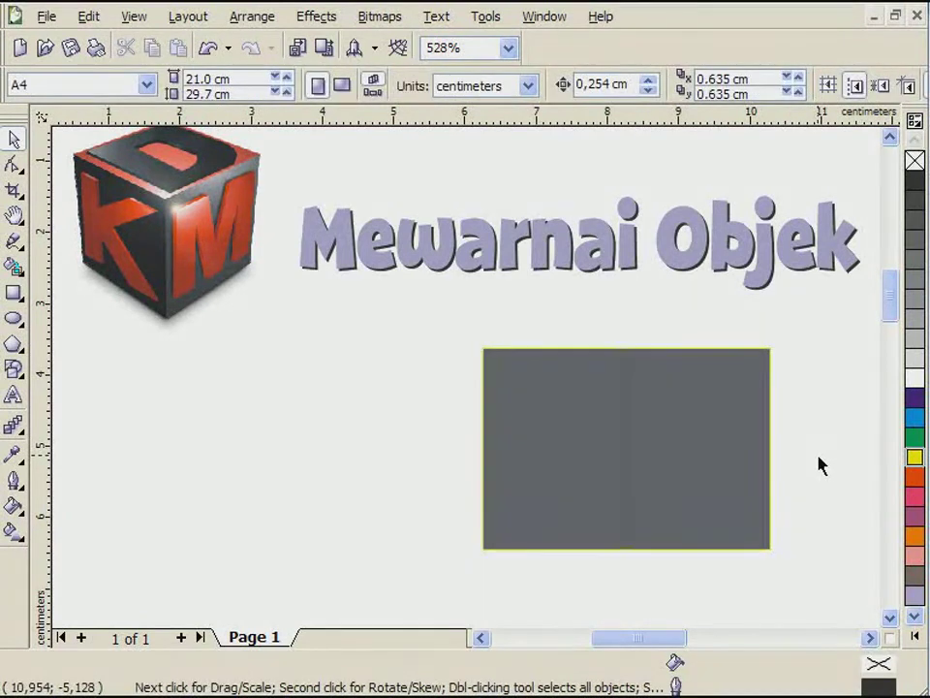
# Fill the rectangle with Pale Yellow and give it a 2.0 pt Sky Blue outline.
pyautogui.click(675, 479)
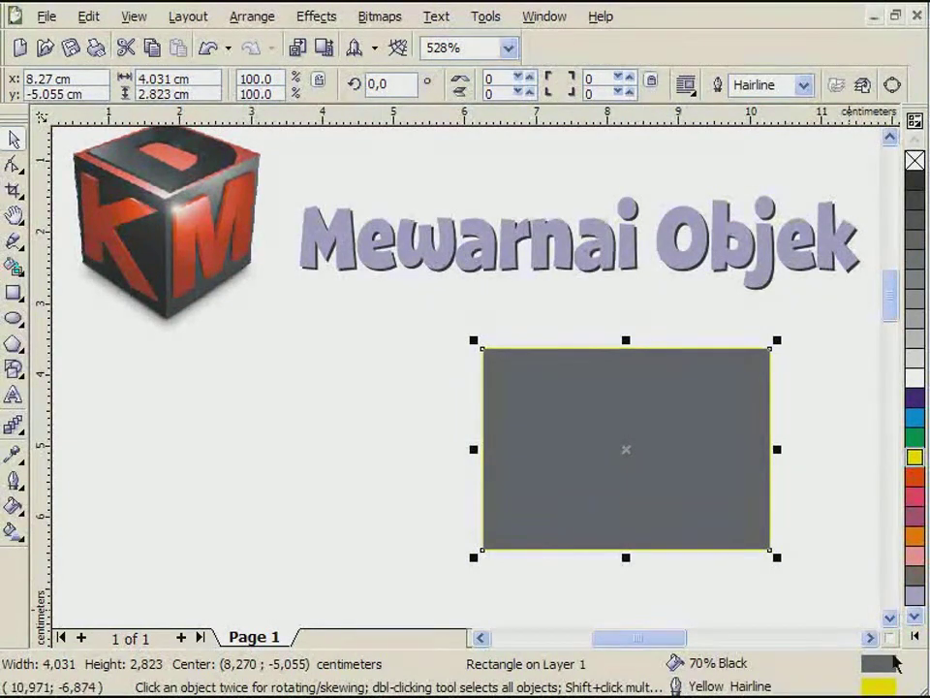
pyautogui.click(913, 636)
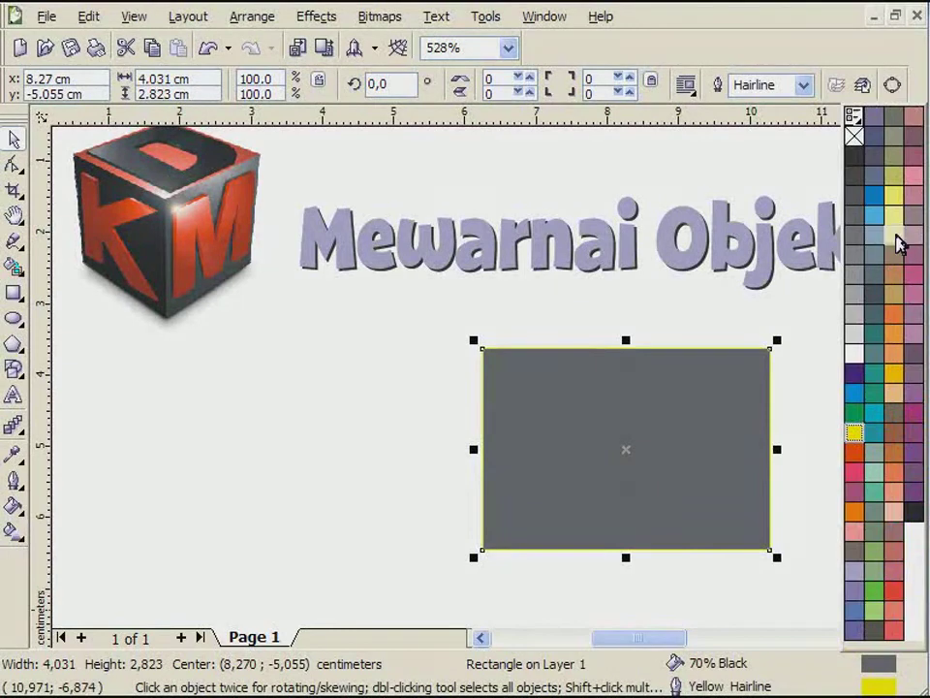
pyautogui.click(896, 238)
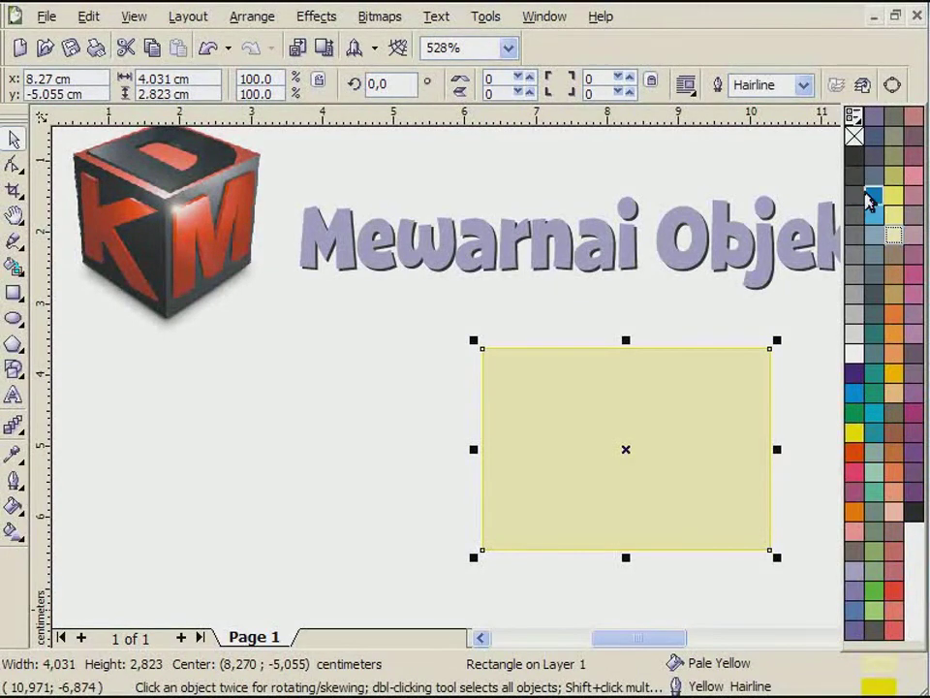
pyautogui.rightClick(872, 201)
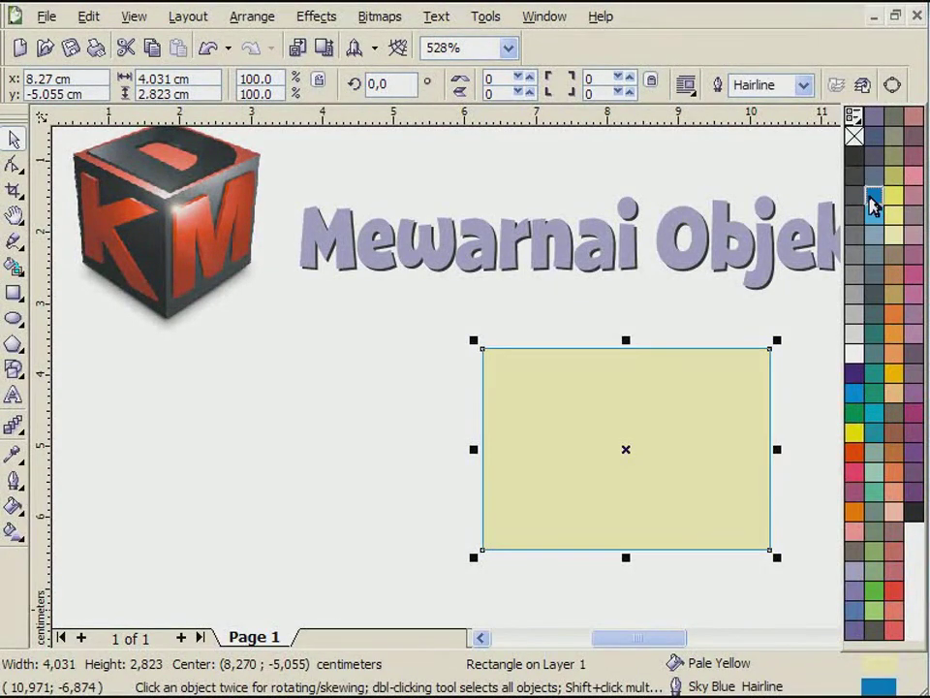
pyautogui.click(803, 85)
pyautogui.click(781, 168)
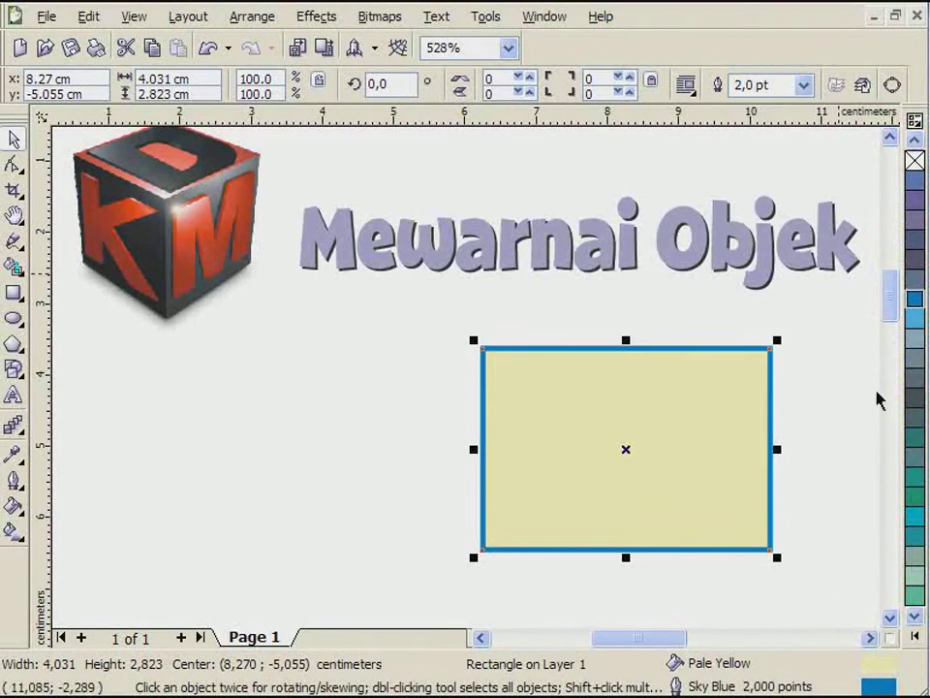
# Gradually mix the red palette colour into the rectangle's fill until it is C:0 M:35 Y:48 K:0.
pyautogui.click(919, 639)
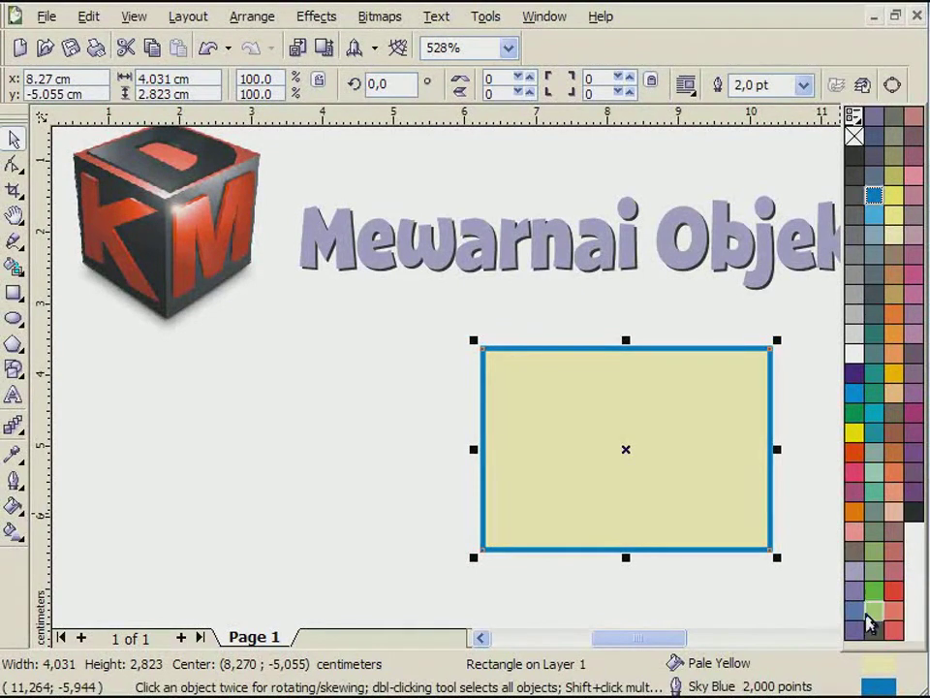
pyautogui.keyDown('ctrl'); pyautogui.click(856, 456); pyautogui.keyUp('ctrl')
pyautogui.keyDown('ctrl'); pyautogui.click(856, 456); pyautogui.keyUp('ctrl')
pyautogui.keyDown('ctrl'); pyautogui.click(856, 456); pyautogui.keyUp('ctrl')
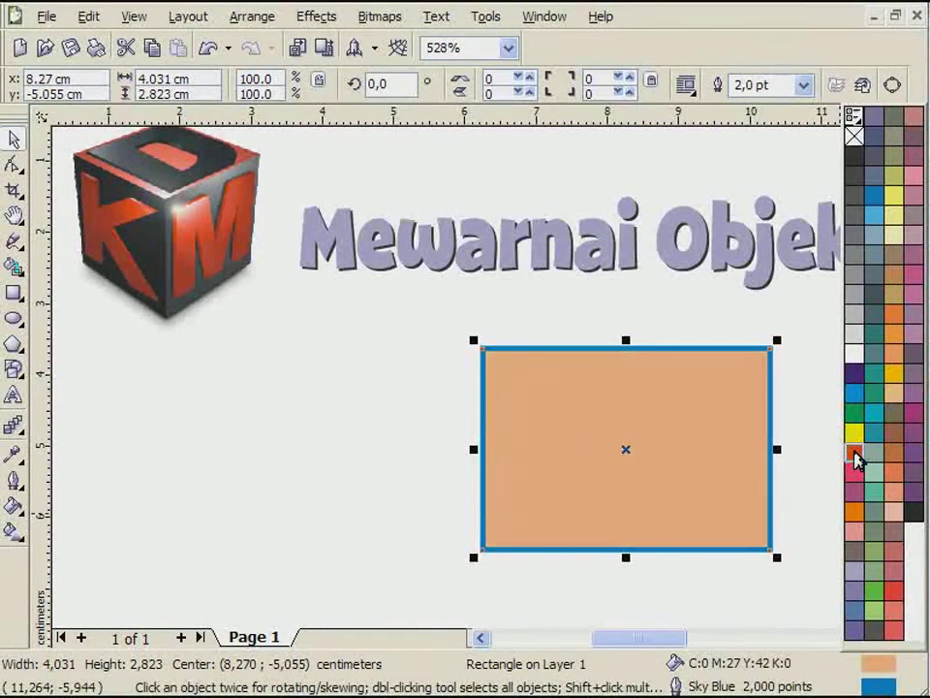
pyautogui.keyDown('ctrl'); pyautogui.click(856, 457); pyautogui.keyUp('ctrl')
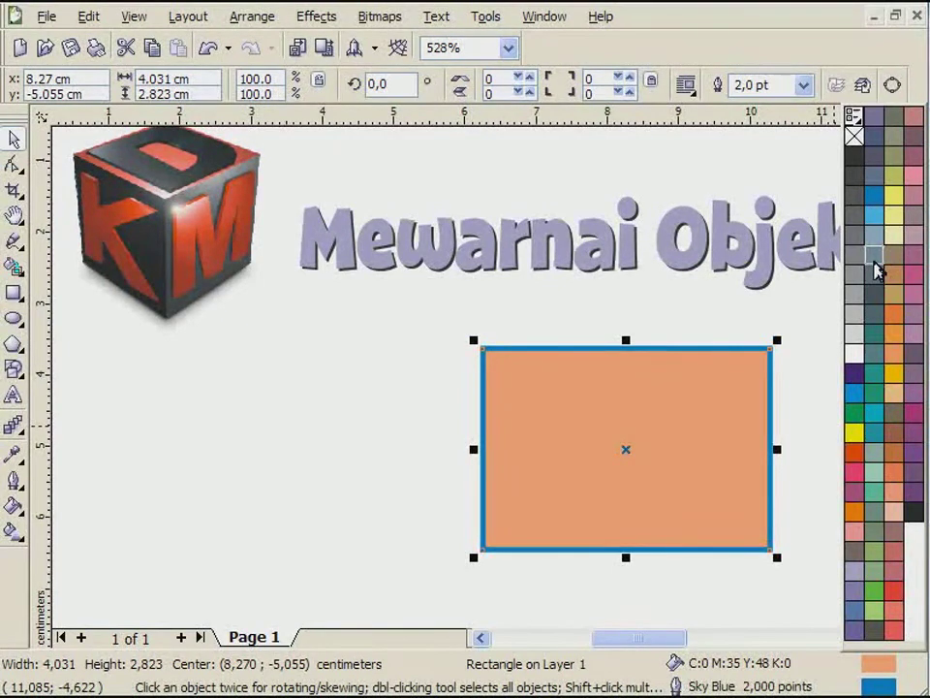
# Gradually mix orange and golden yellow palette colours into the rectangle's outline until it is C:48 M:27 Y:37 K:7.
pyautogui.keyDown('ctrl'); pyautogui.rightClick(892, 313); pyautogui.keyUp('ctrl')
pyautogui.keyDown('ctrl'); pyautogui.rightClick(894, 327); pyautogui.keyUp('ctrl')
pyautogui.keyDown('ctrl'); pyautogui.rightClick(892, 330); pyautogui.keyUp('ctrl')
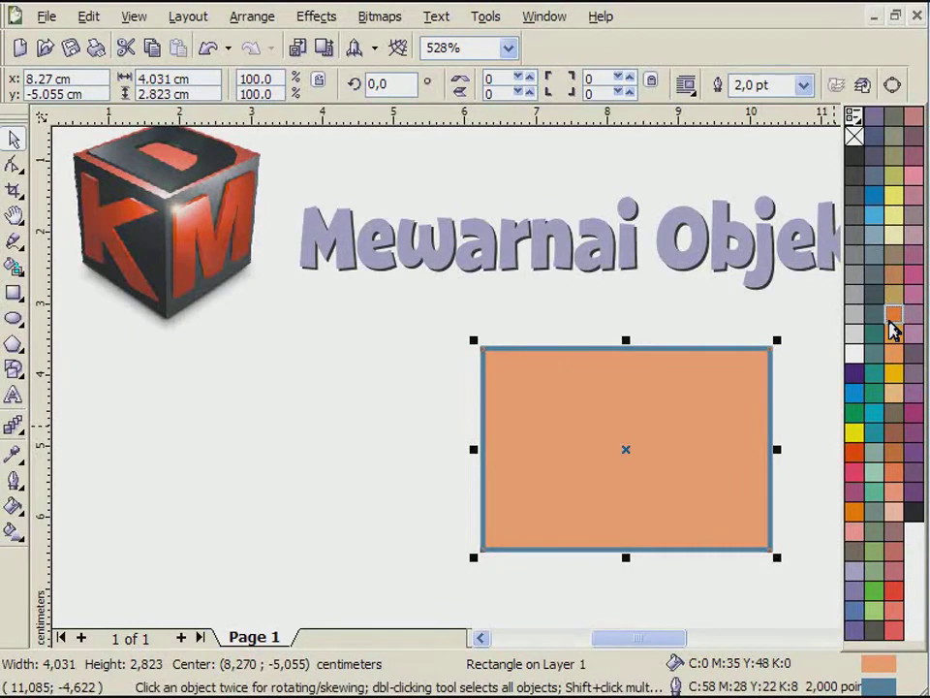
pyautogui.keyDown('ctrl'); pyautogui.rightClick(899, 381); pyautogui.keyUp('ctrl')
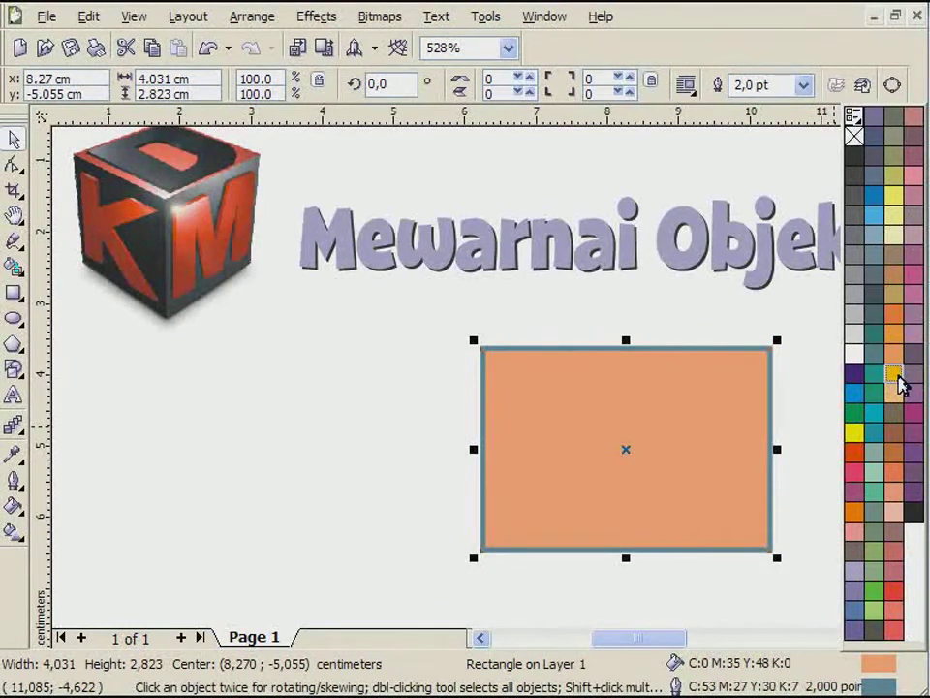
pyautogui.keyDown('ctrl'); pyautogui.rightClick(899, 383); pyautogui.keyUp('ctrl')
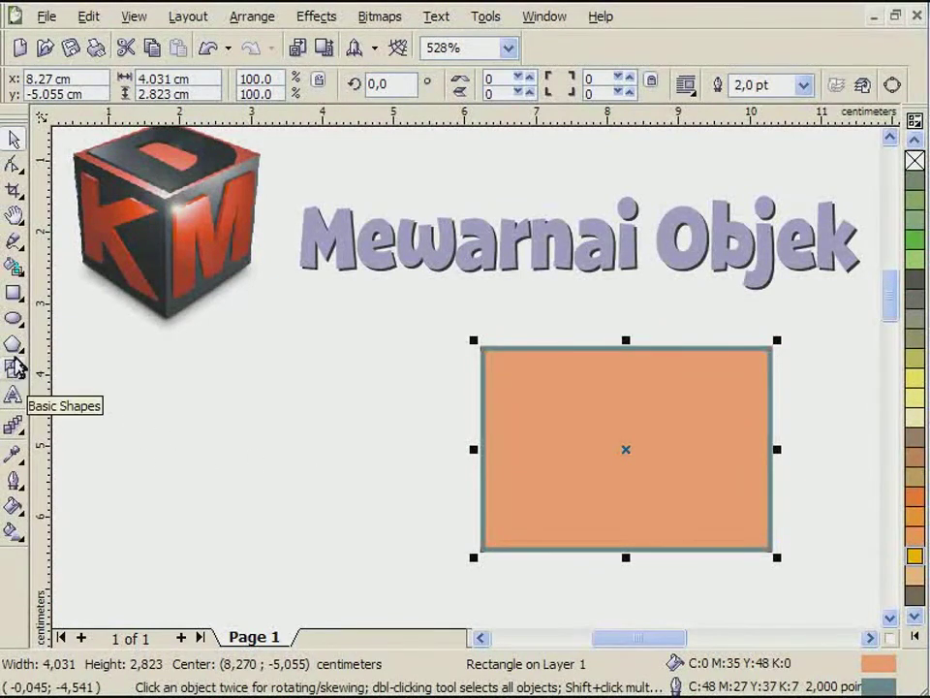
# Draw a six-sided polygon about 2.1 × 2.5 cm in the empty area beside the rectangle, below the cube logo.
pyautogui.click(15, 349)
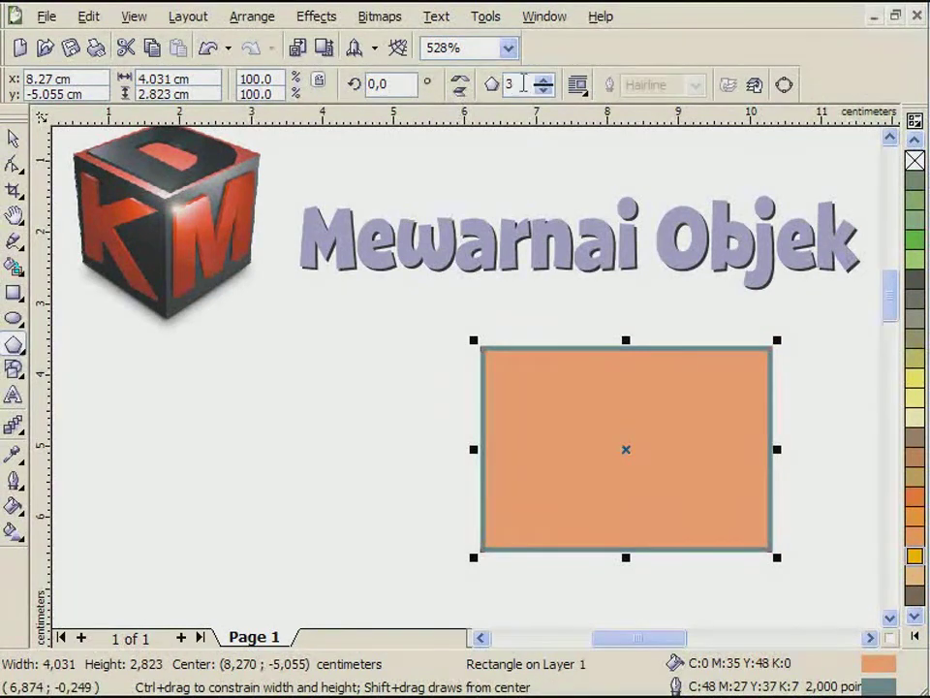
pyautogui.press('Return')
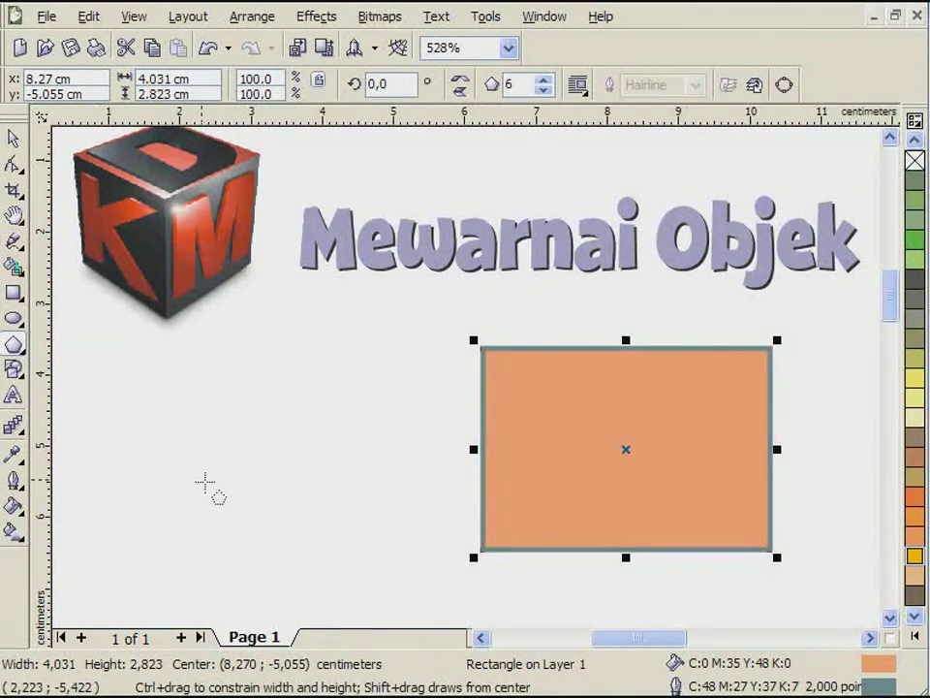
pyautogui.moveTo(89, 361); pyautogui.dragTo(266, 543)
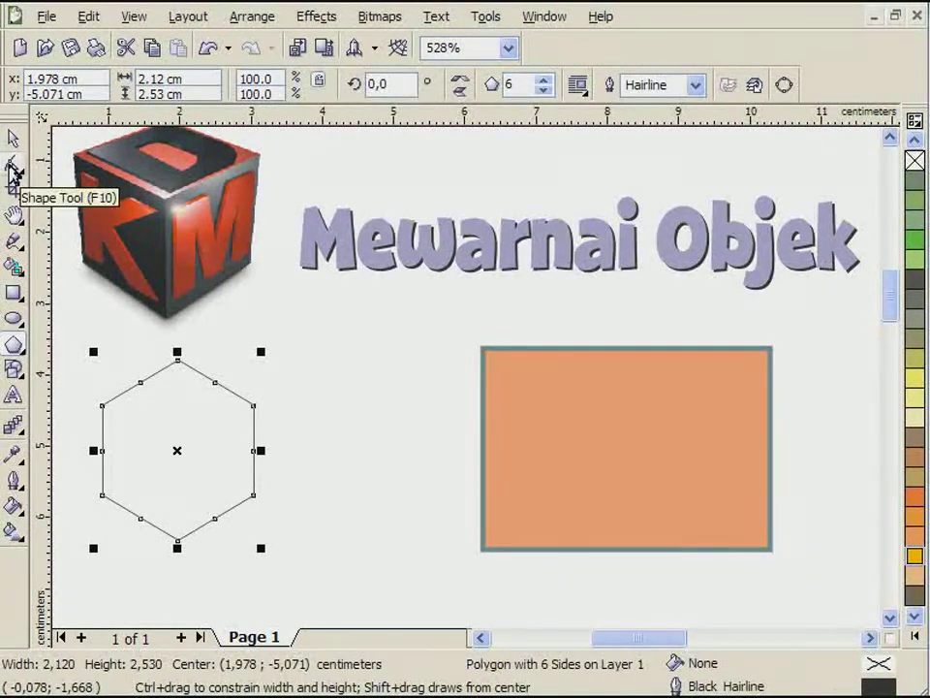
# Pull the hexagon's edge node outward to form an overlapping star about 3.9 × 3.7 cm and move it closer to the rectangle.
pyautogui.click(12, 167)
pyautogui.moveTo(142, 387); pyautogui.dragTo(260, 570)
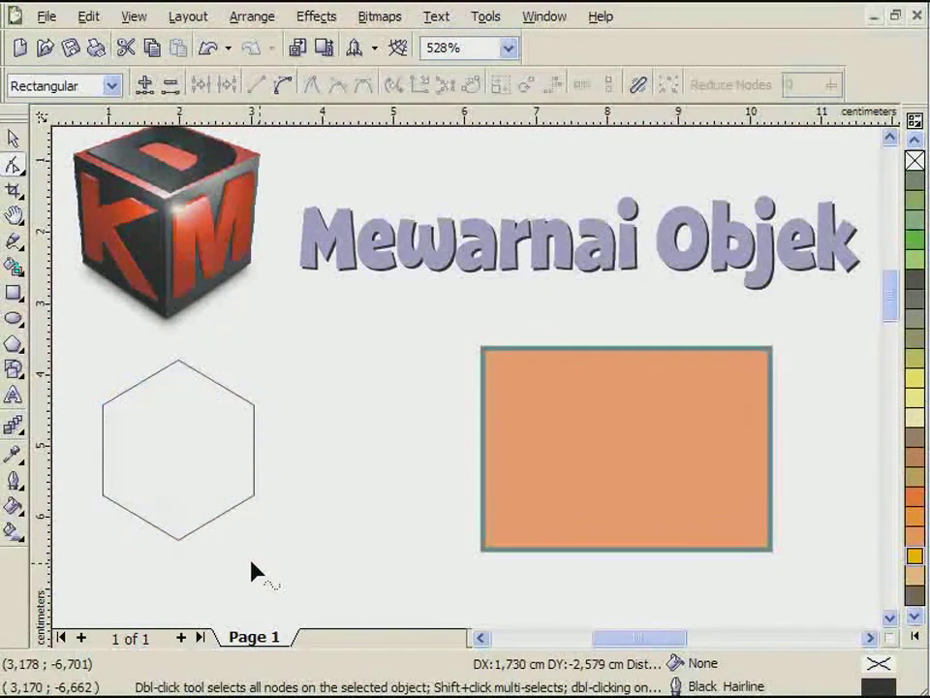
pyautogui.click(13, 138)
pyautogui.moveTo(179, 456); pyautogui.dragTo(297, 463)
# Give the star a Chartreuse outline and a Deep Yellow fill, and deselect it.
pyautogui.click(916, 636)
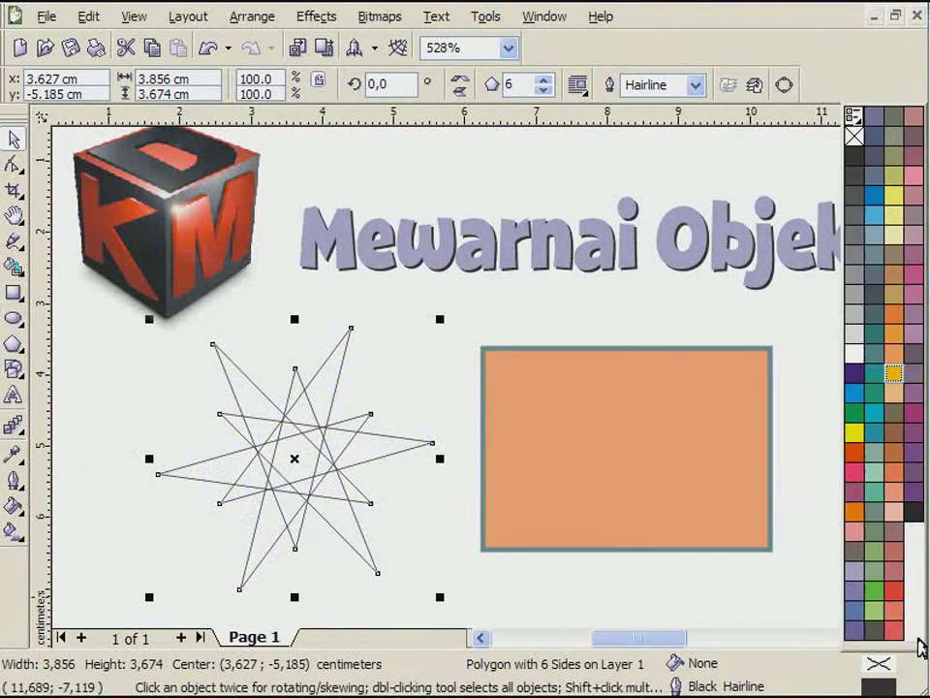
pyautogui.rightClick(876, 597)
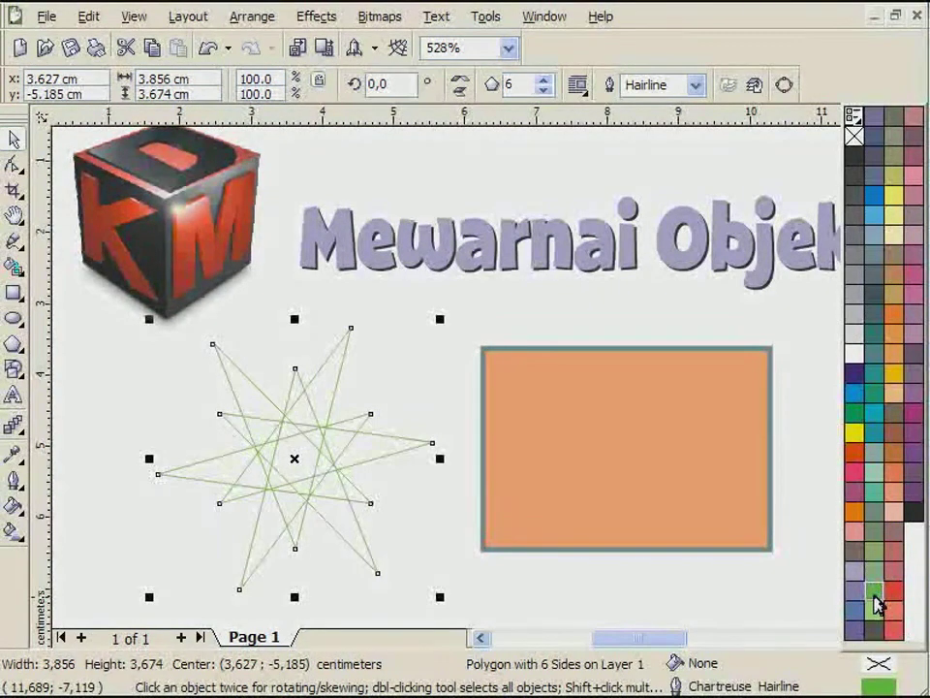
pyautogui.click(893, 380)
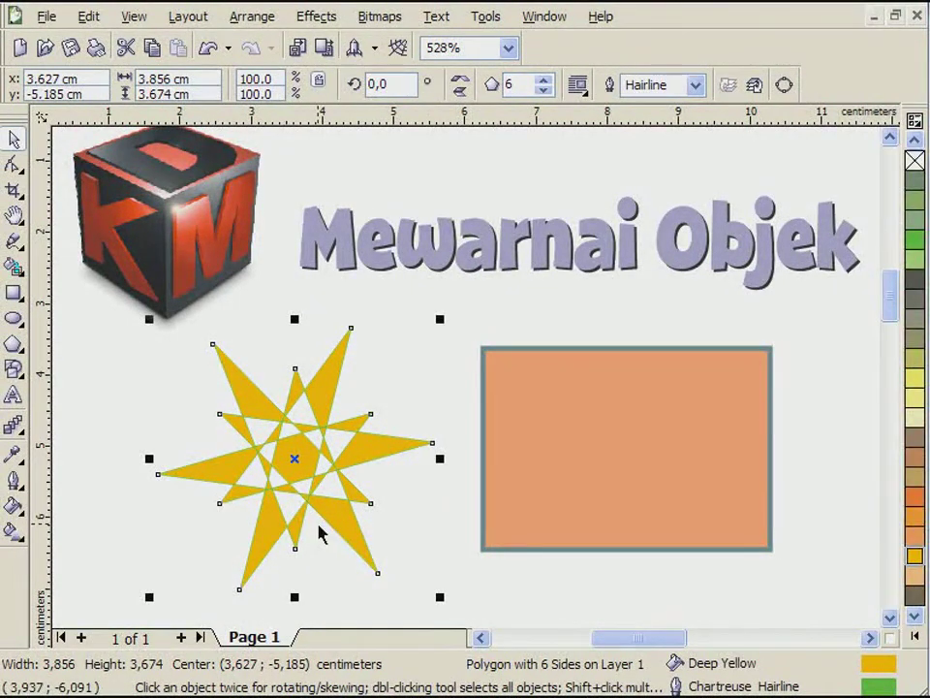
pyautogui.click(430, 595)
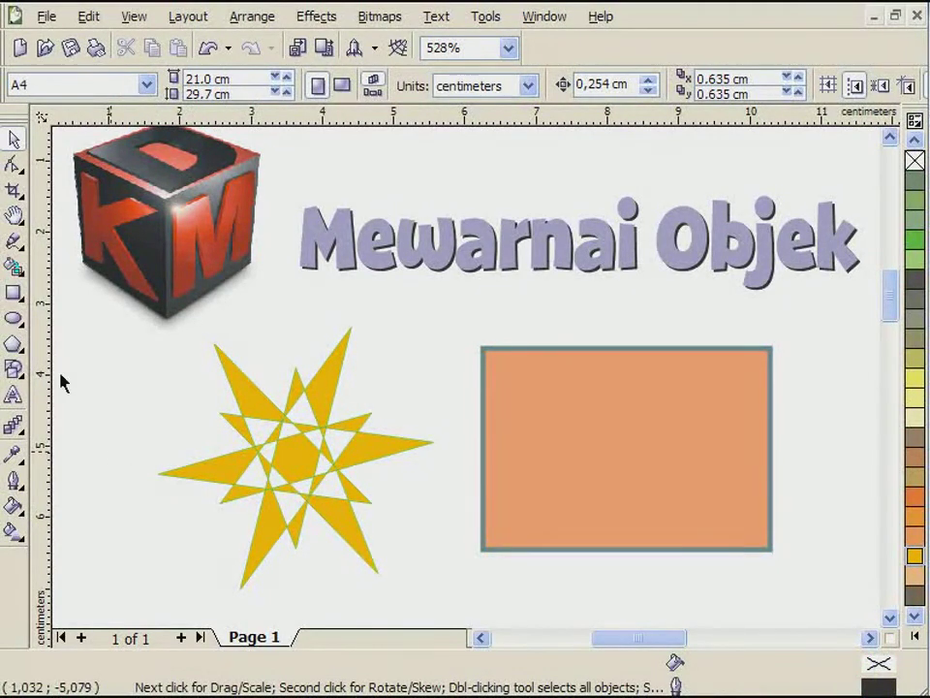
# Use Smart Fill with Neon Red to colour the six outer empty gaps between the star's points.
pyautogui.click(13, 270)
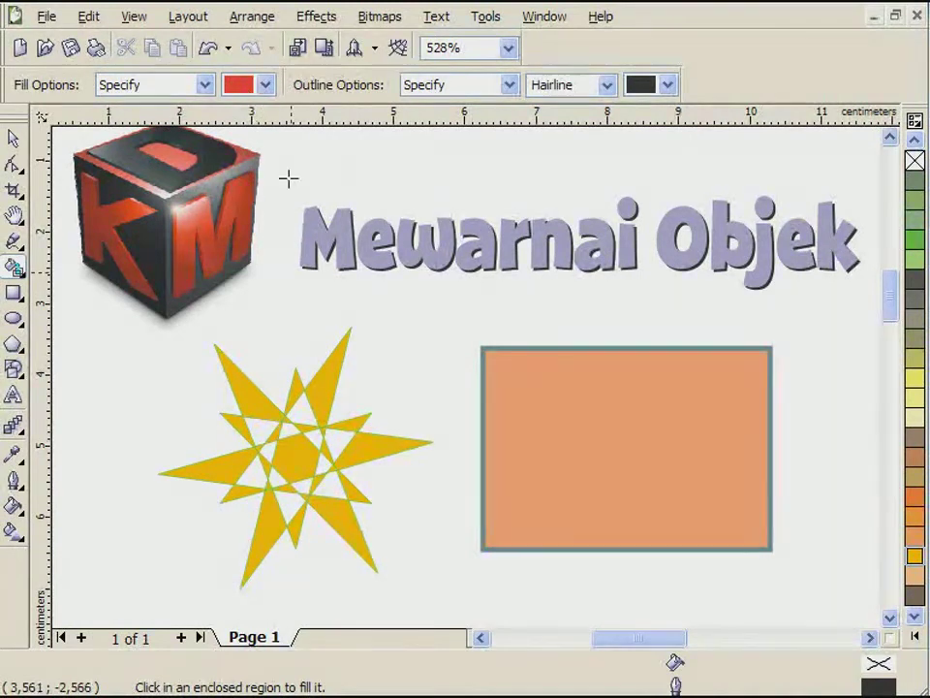
pyautogui.click(266, 85)
pyautogui.click(249, 181)
pyautogui.click(303, 417)
pyautogui.click(341, 442)
pyautogui.click(331, 491)
pyautogui.click(287, 503)
pyautogui.click(252, 480)
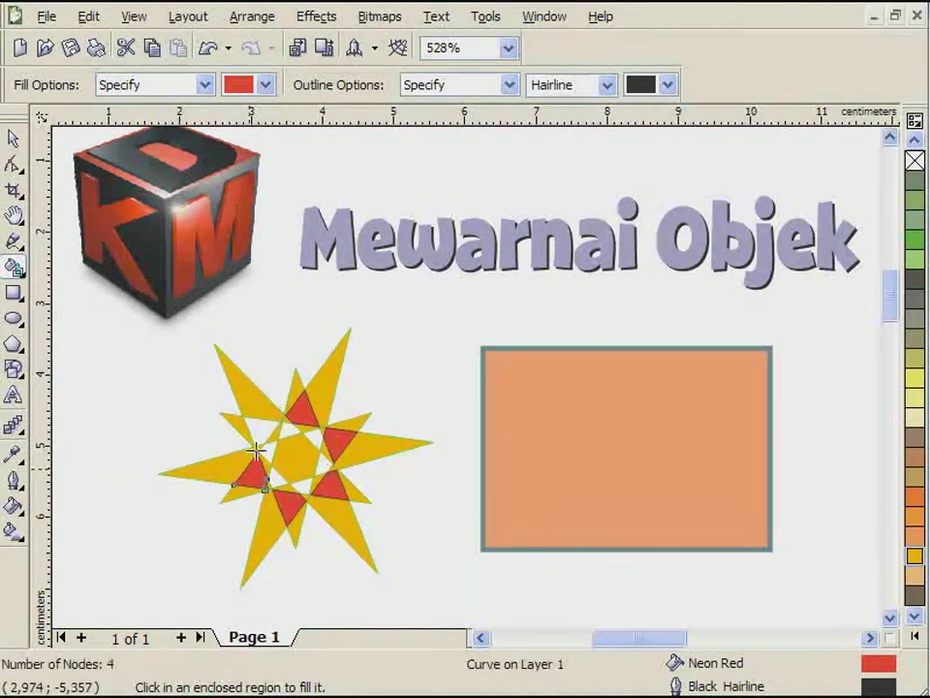
pyautogui.click(256, 427)
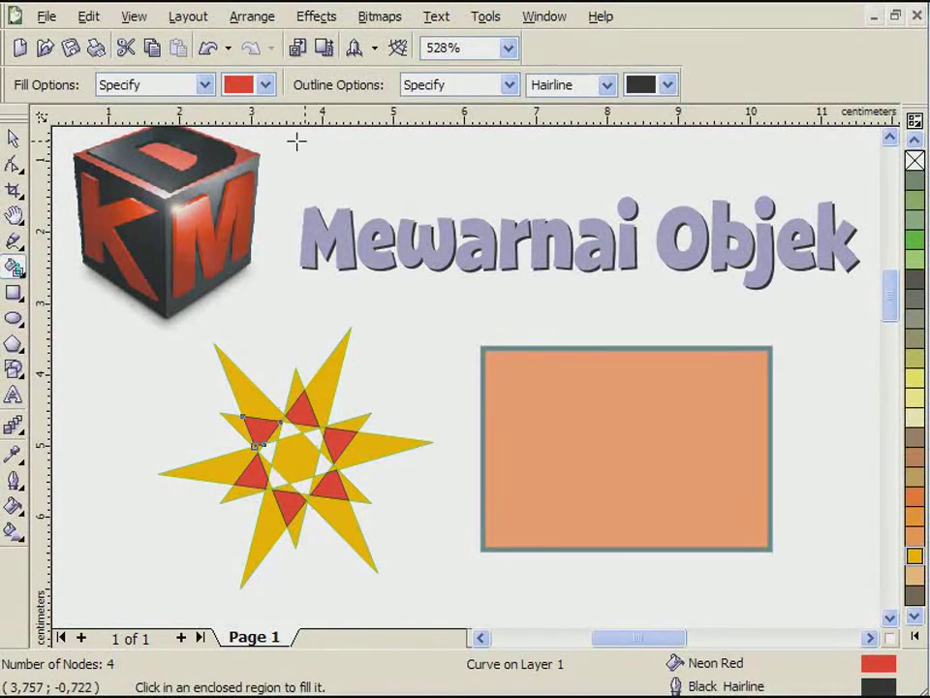
# Choose a custom CMYK blue, C:100 M:70 Y:0 K:0, as the Smart Fill colour.
pyautogui.click(204, 86)
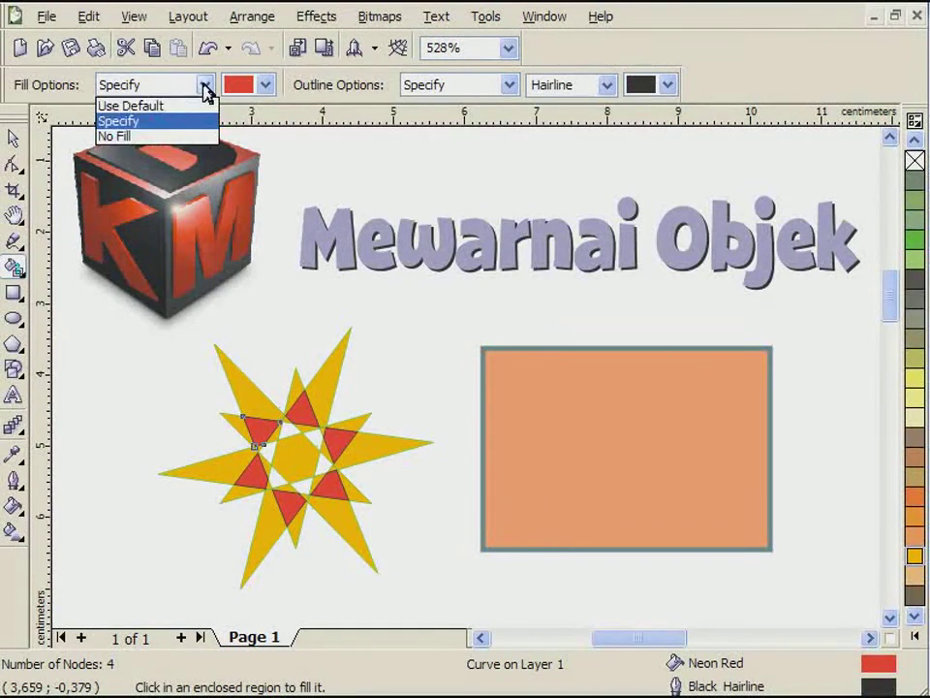
pyautogui.click(206, 85)
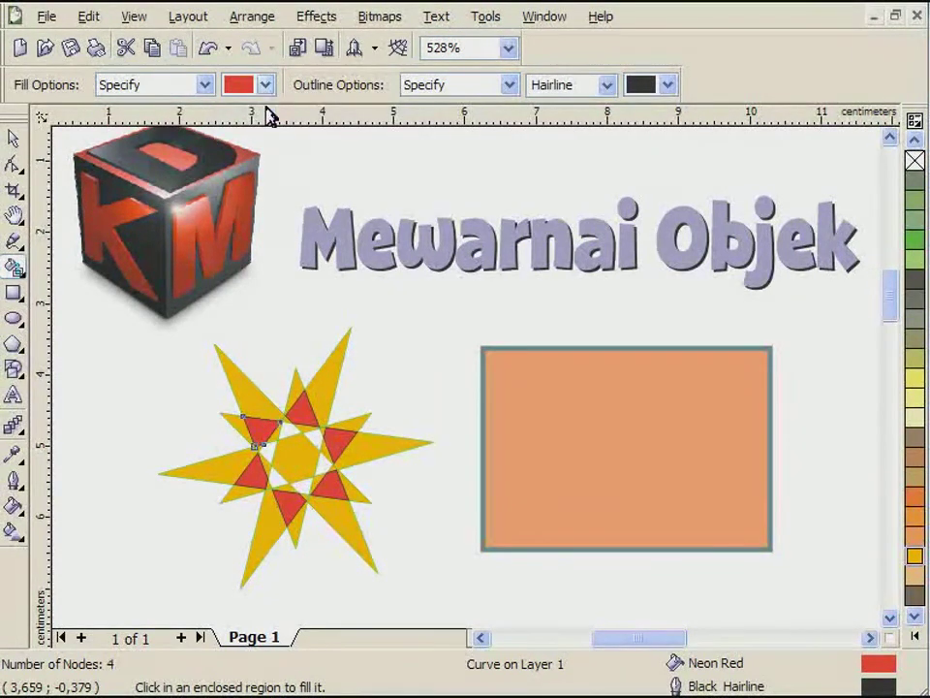
pyautogui.click(265, 86)
pyautogui.moveTo(326, 202)
pyautogui.mouseDown()
pyautogui.moveTo(322, 162)
pyautogui.moveTo(321, 202)
pyautogui.mouseUp()
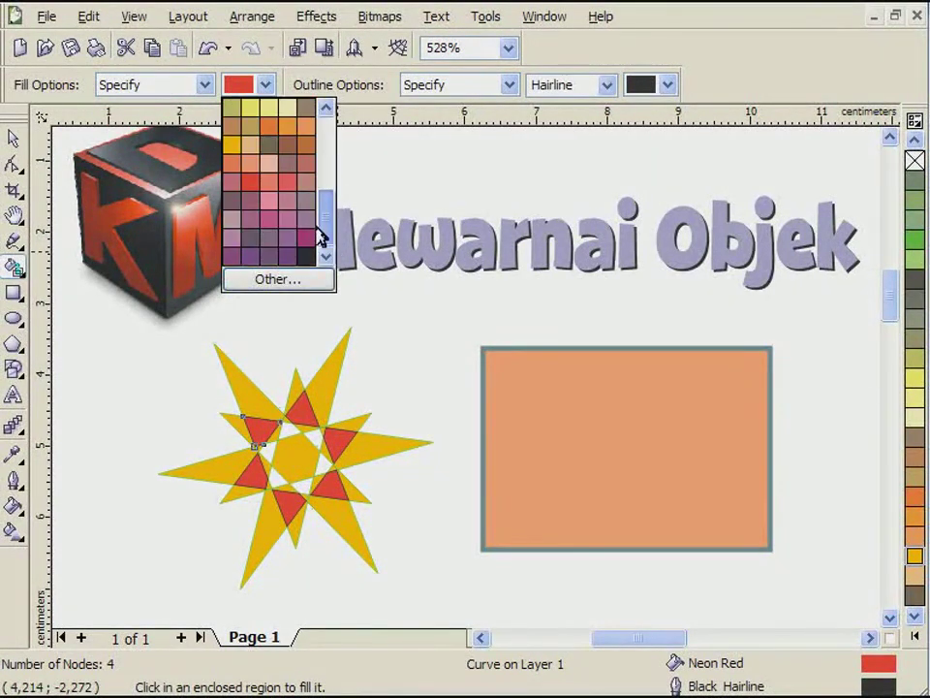
pyautogui.click(279, 284)
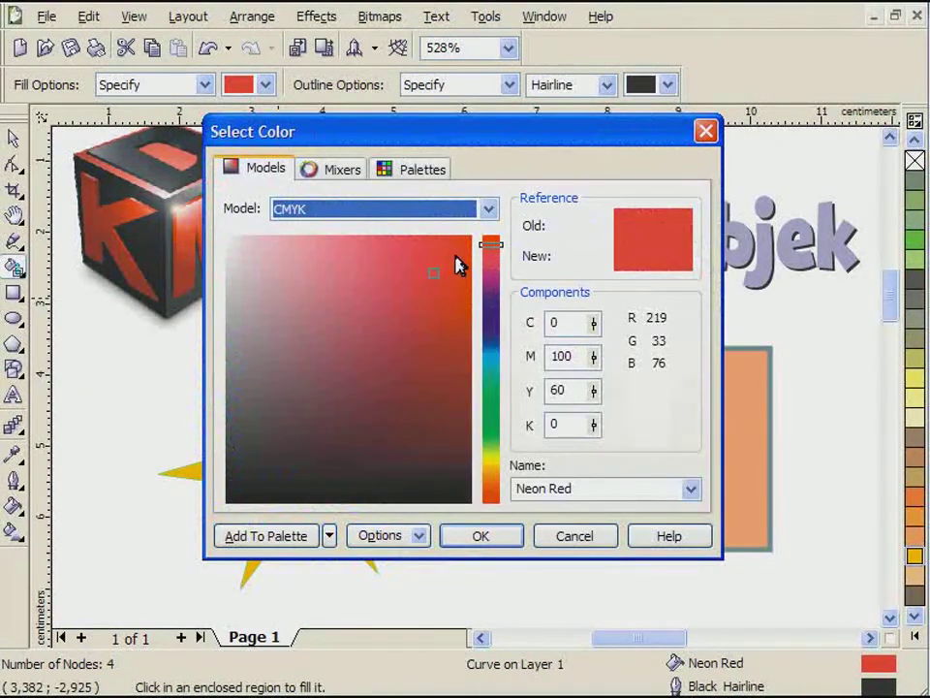
pyautogui.click(317, 366)
pyautogui.click(312, 318)
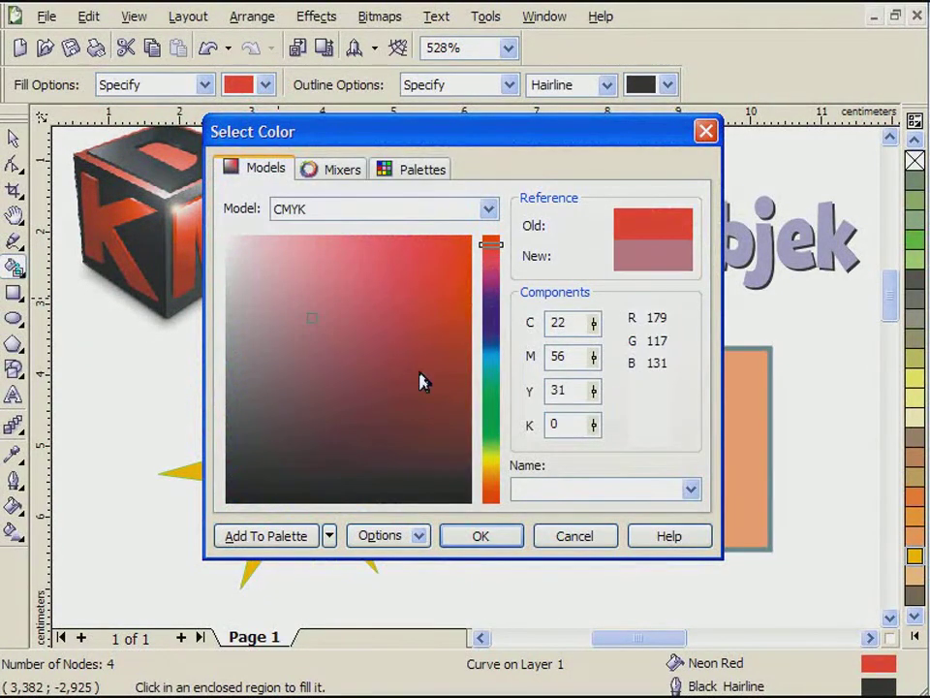
pyautogui.click(492, 457)
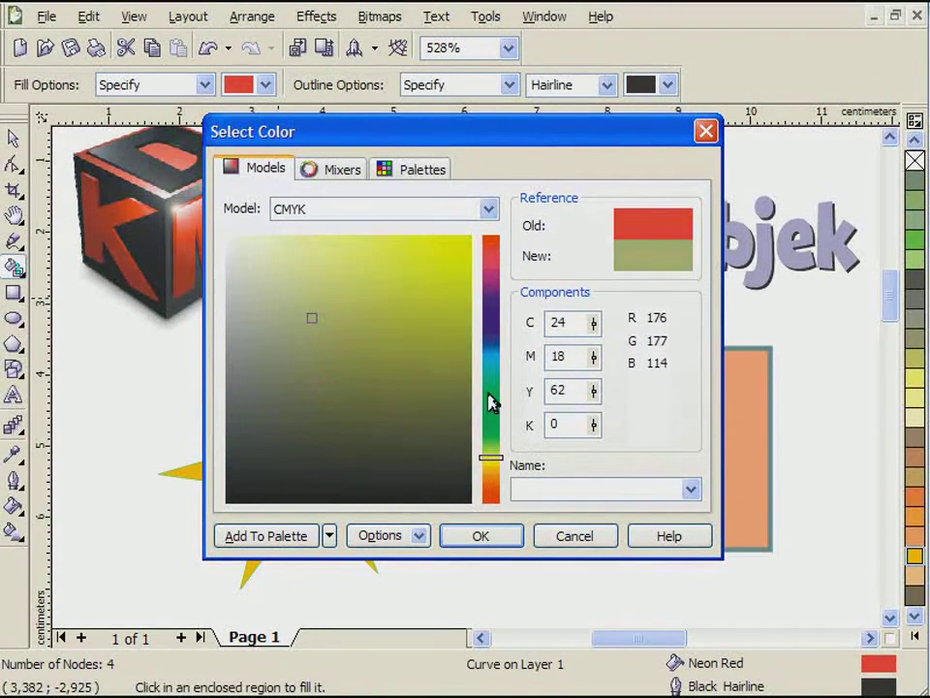
pyautogui.click(490, 395)
pyautogui.click(490, 414)
pyautogui.click(490, 346)
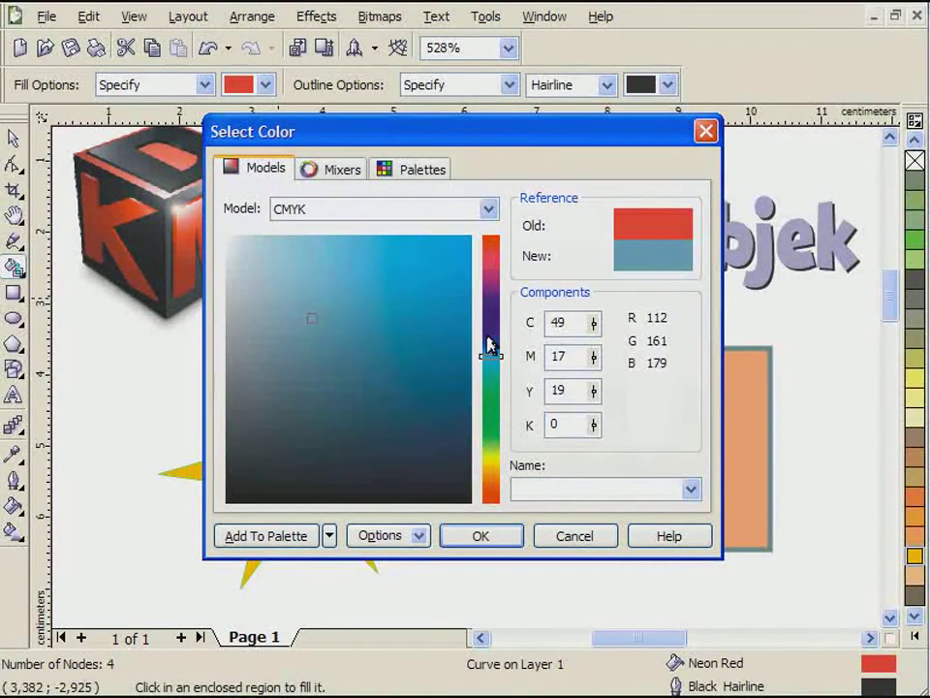
pyautogui.click(490, 333)
pyautogui.click(433, 298)
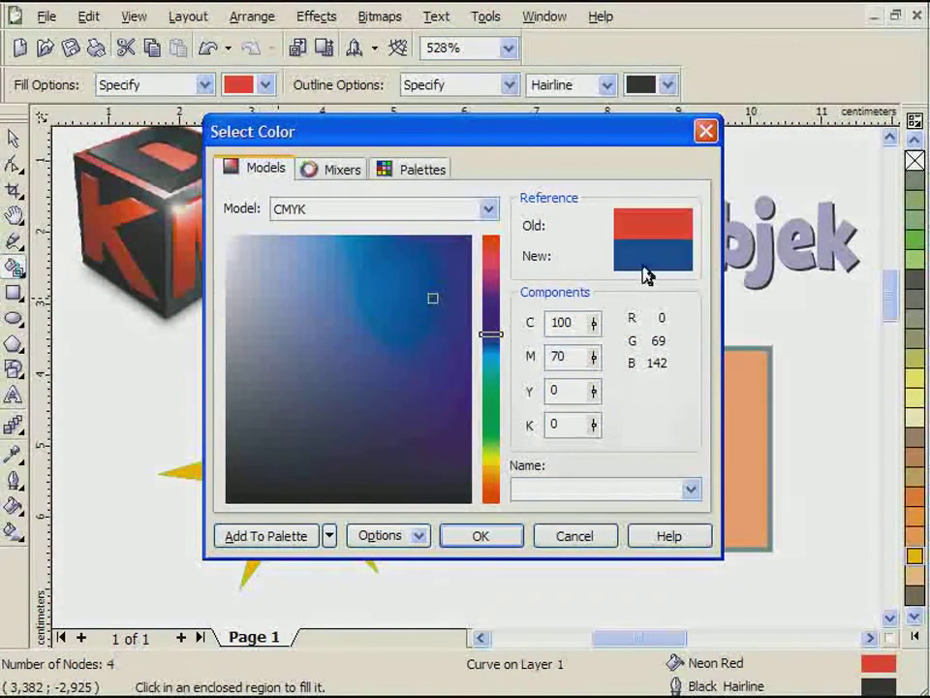
pyautogui.click(481, 536)
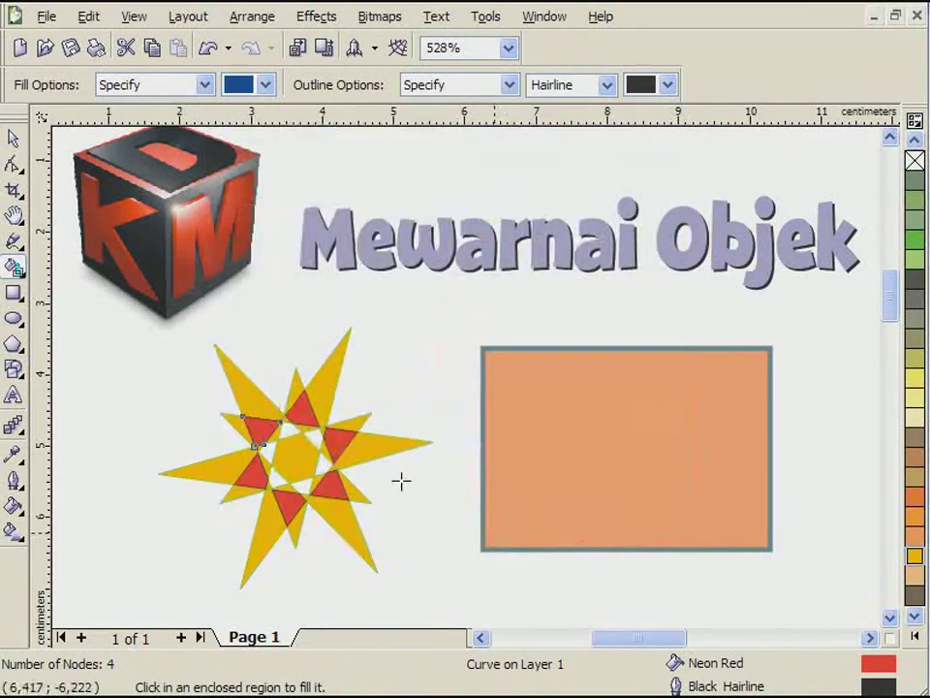
# Smart-fill the six small white gaps around the star's centre with blue, undo the stray fill of the centre and deselect.
pyautogui.click(310, 438)
pyautogui.click(287, 426)
pyautogui.click(270, 448)
pyautogui.click(277, 481)
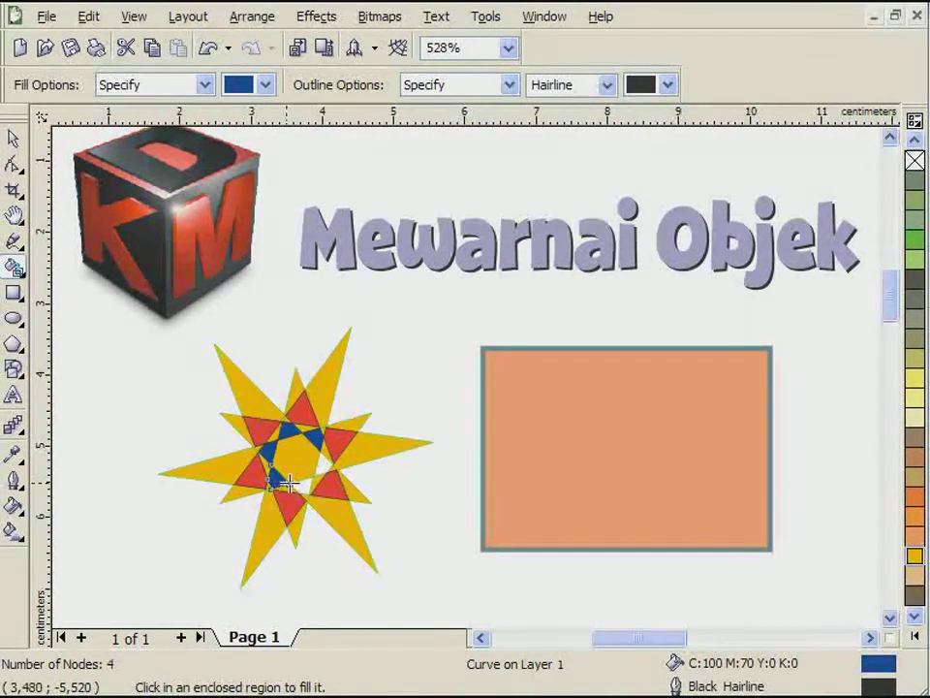
pyautogui.click(297, 482)
pyautogui.click(316, 462)
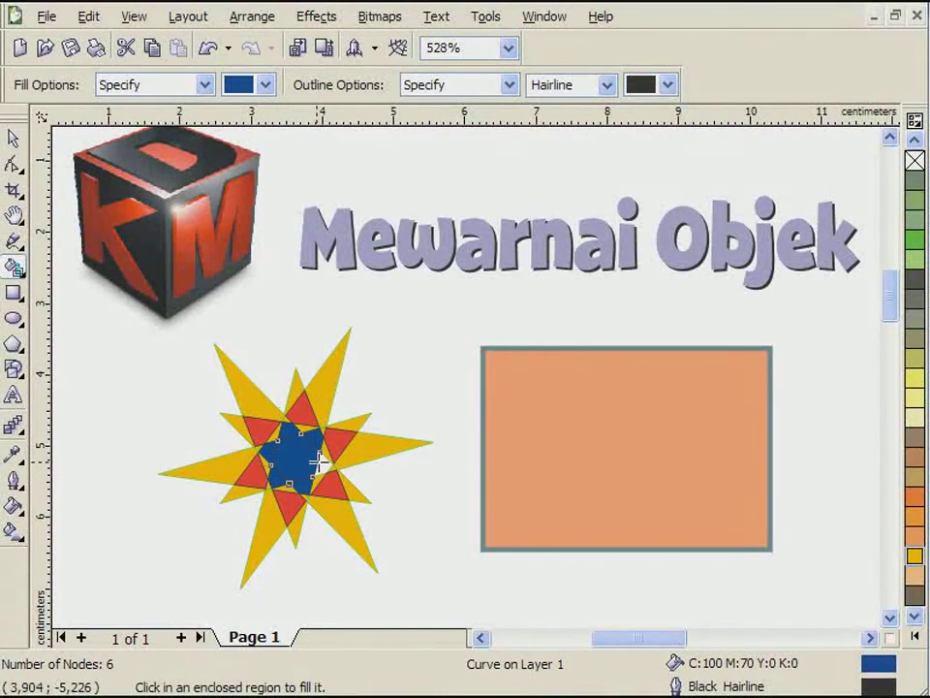
pyautogui.hotkey('ctrl', 'z')
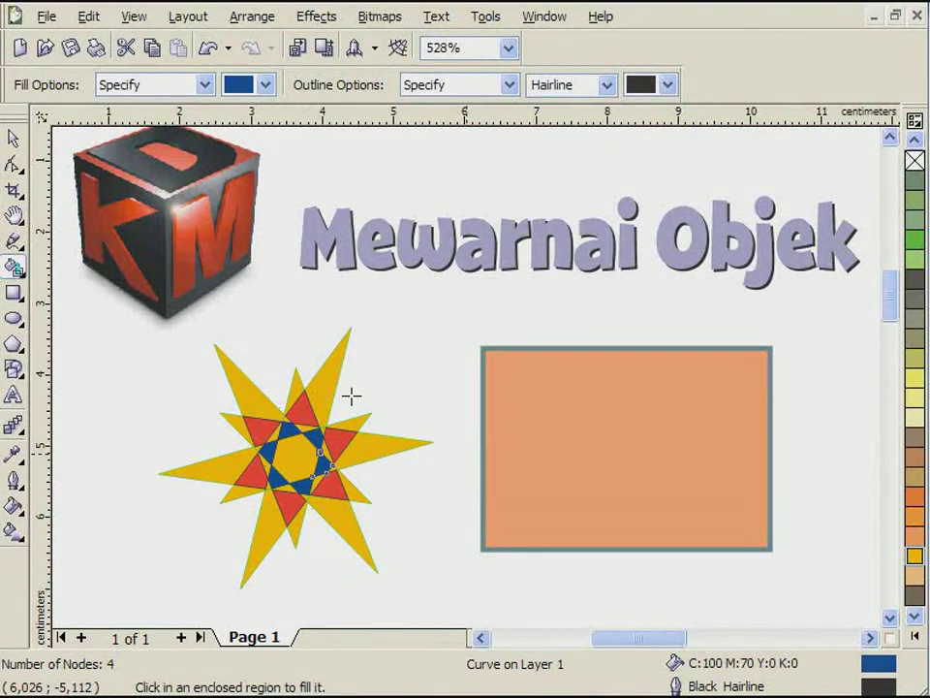
pyautogui.click(14, 138)
pyautogui.click(160, 402)
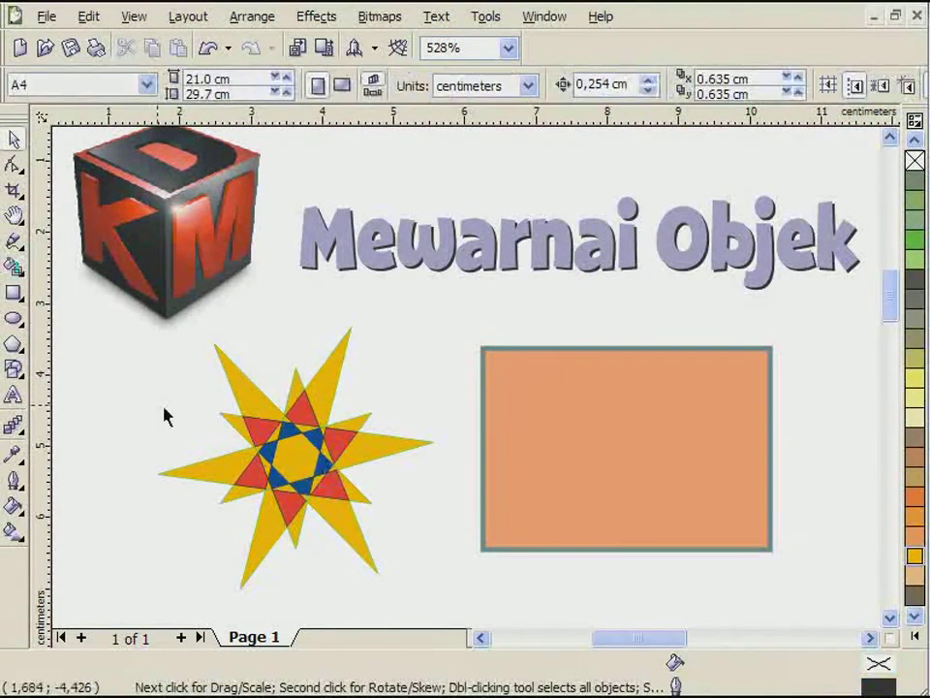
# Draw a heart from the basic shapes, about 2.5 × 2.5 cm, in the empty area below the star.
pyautogui.click(890, 618)
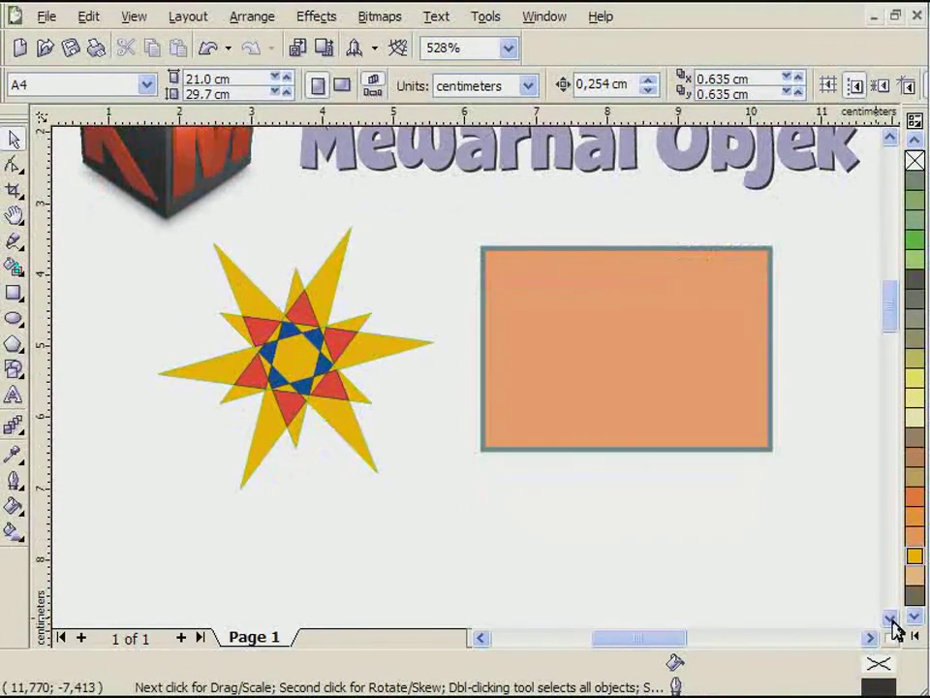
pyautogui.click(891, 619)
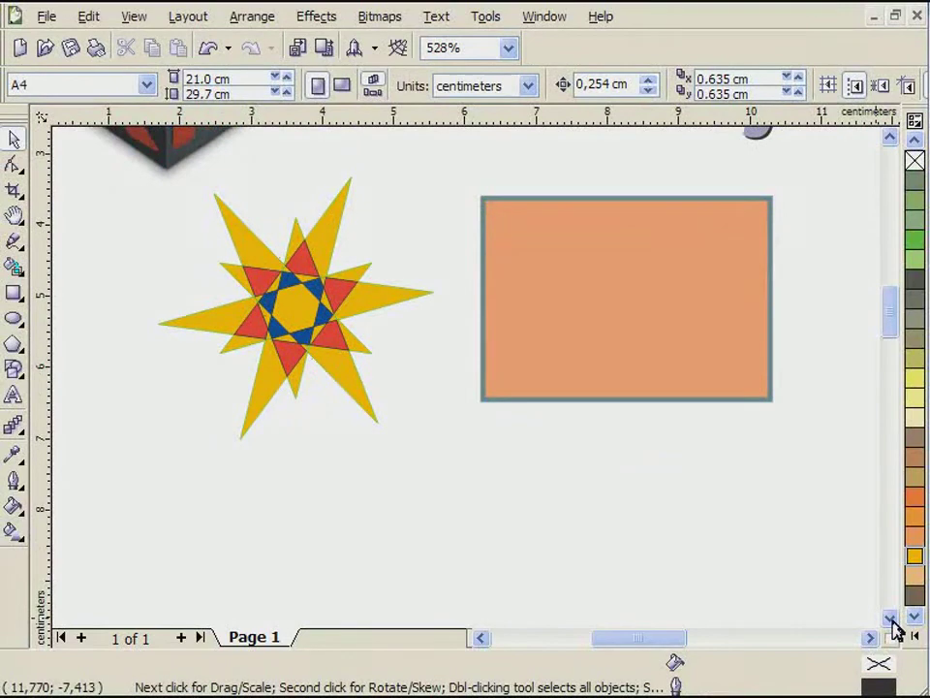
pyautogui.click(14, 215)
pyautogui.moveTo(378, 402); pyautogui.dragTo(380, 213)
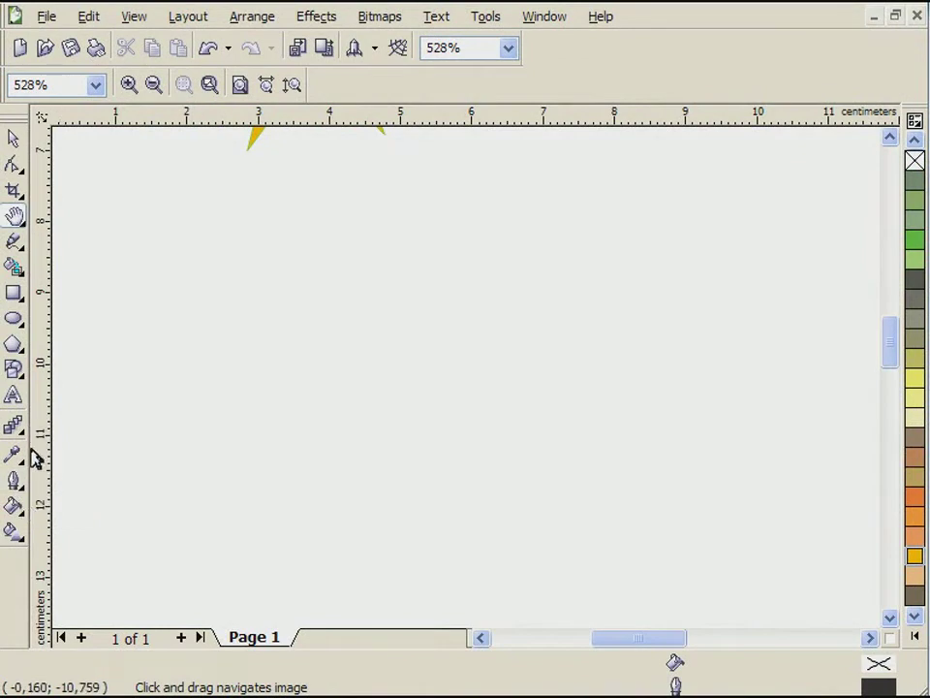
pyautogui.click(18, 508)
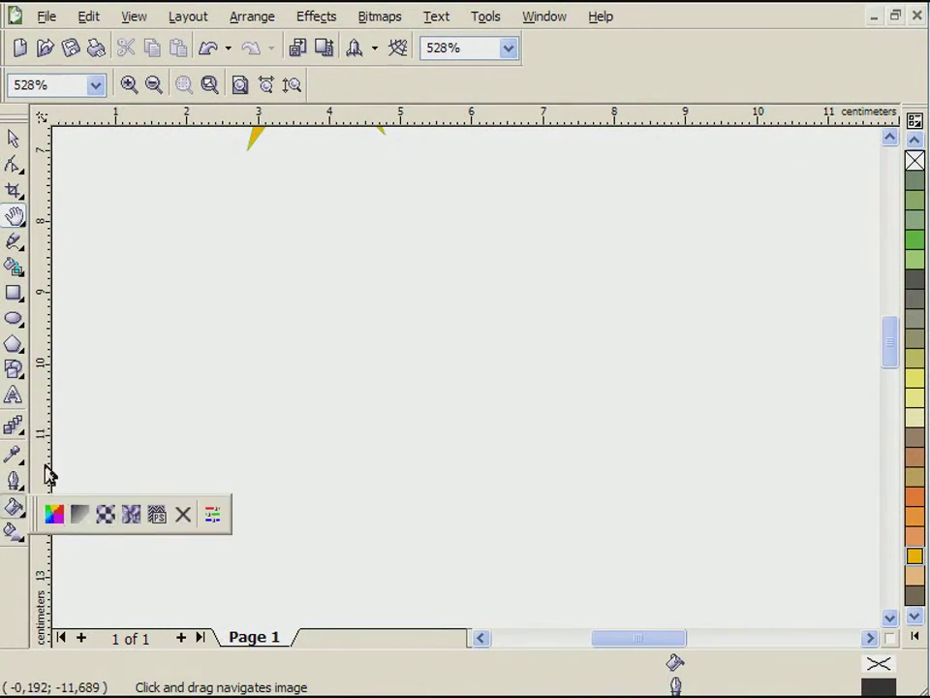
pyautogui.click(17, 376)
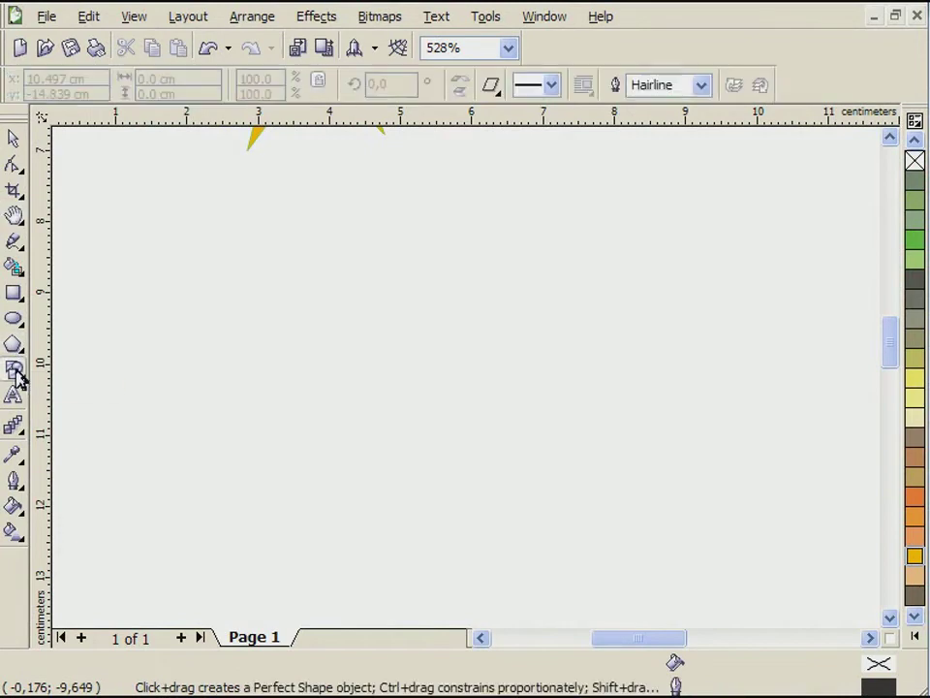
pyautogui.click(492, 85)
pyautogui.click(531, 197)
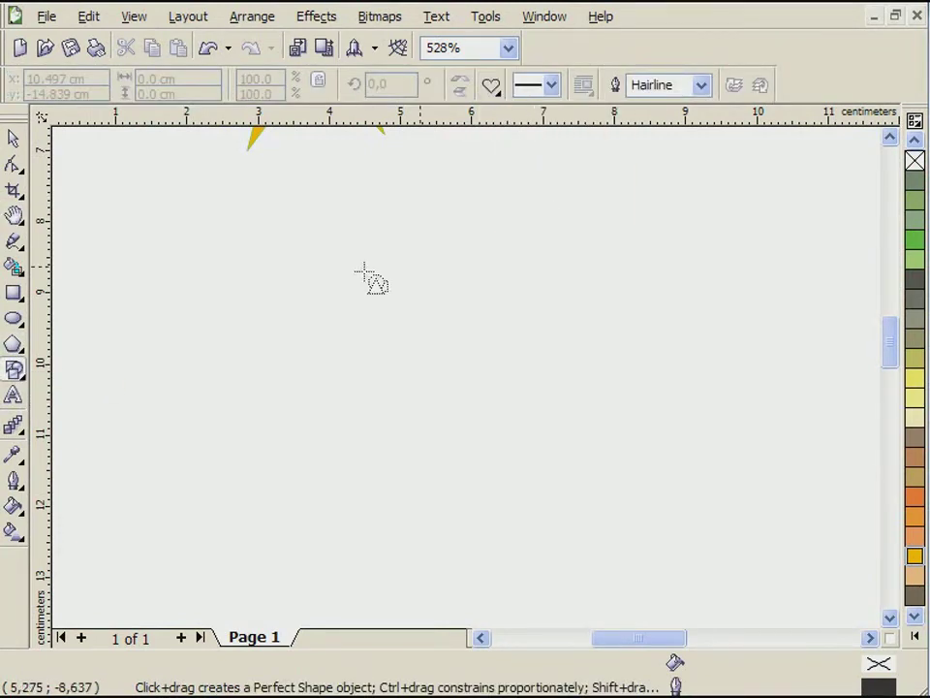
pyautogui.moveTo(175, 195); pyautogui.dragTo(360, 376)
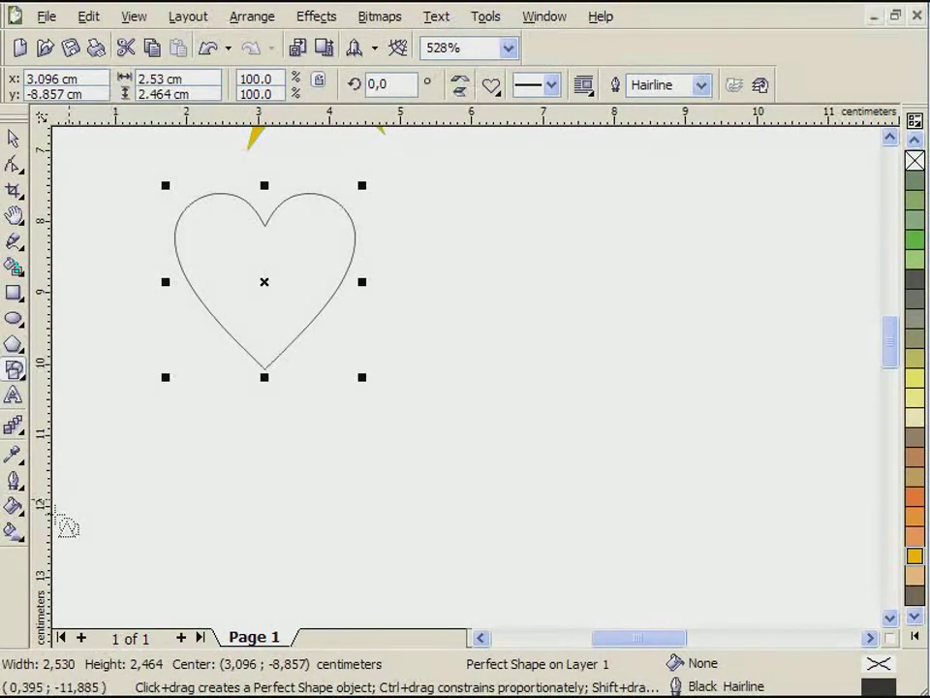
# Start a fountain fill for the heart, try the radial, conical and square types, and settle on Radial.
pyautogui.click(18, 509)
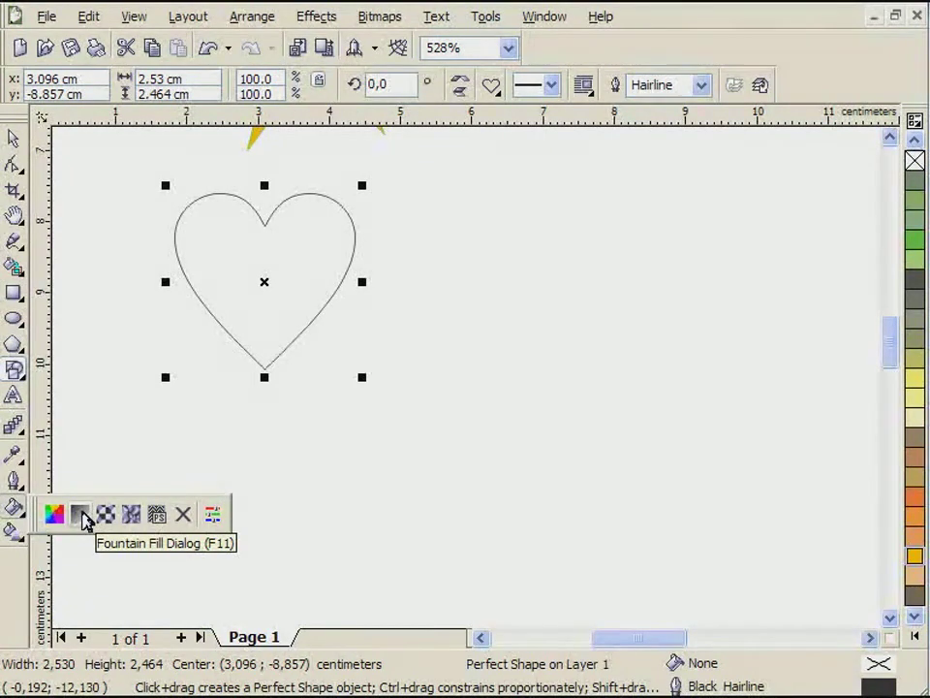
pyautogui.click(81, 515)
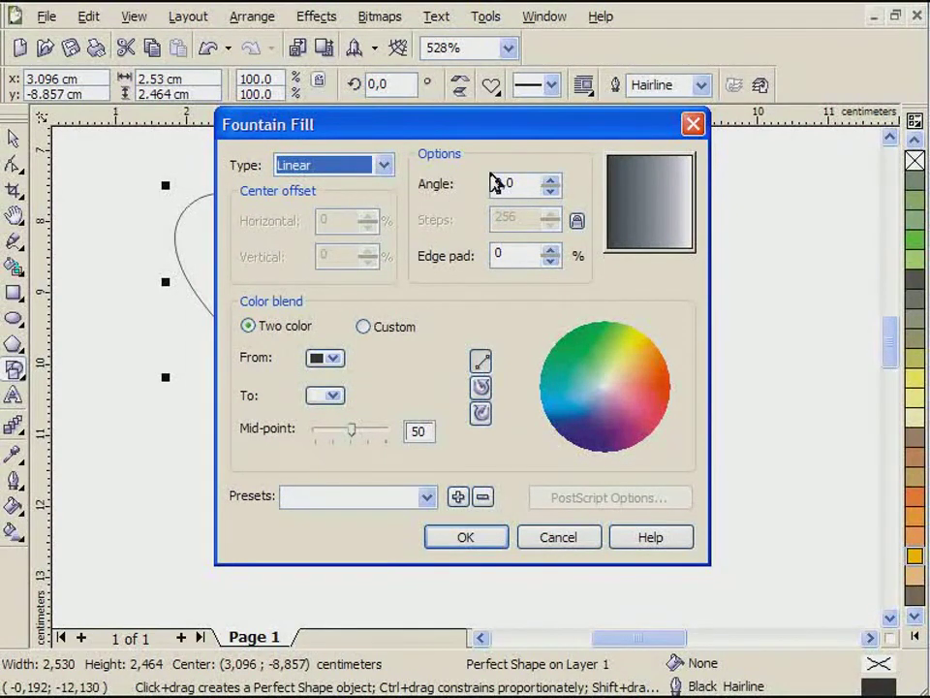
pyautogui.click(383, 165)
pyautogui.click(336, 201)
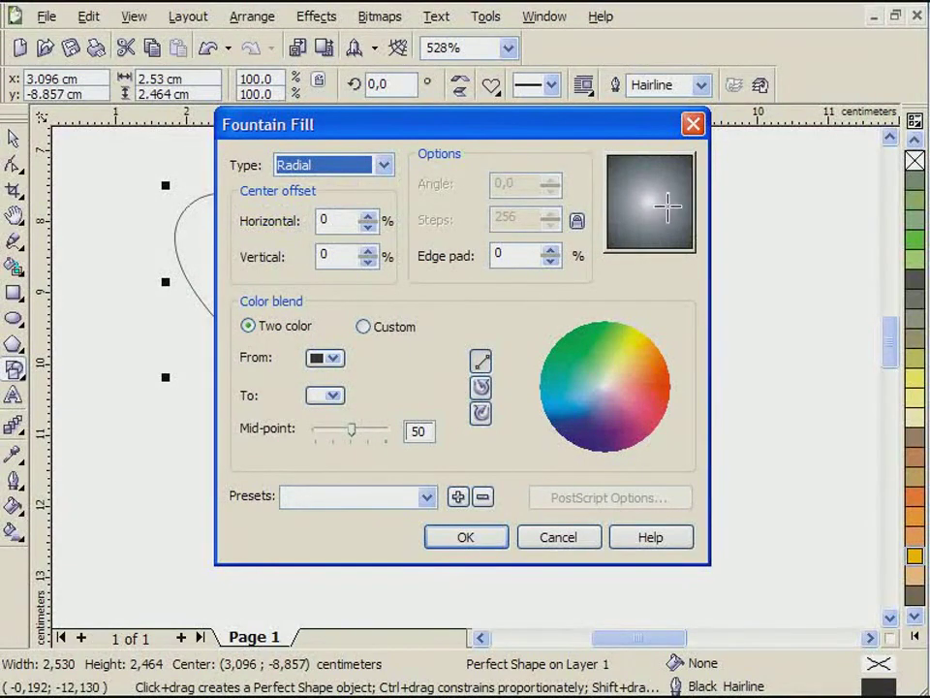
pyautogui.click(384, 167)
pyautogui.click(339, 214)
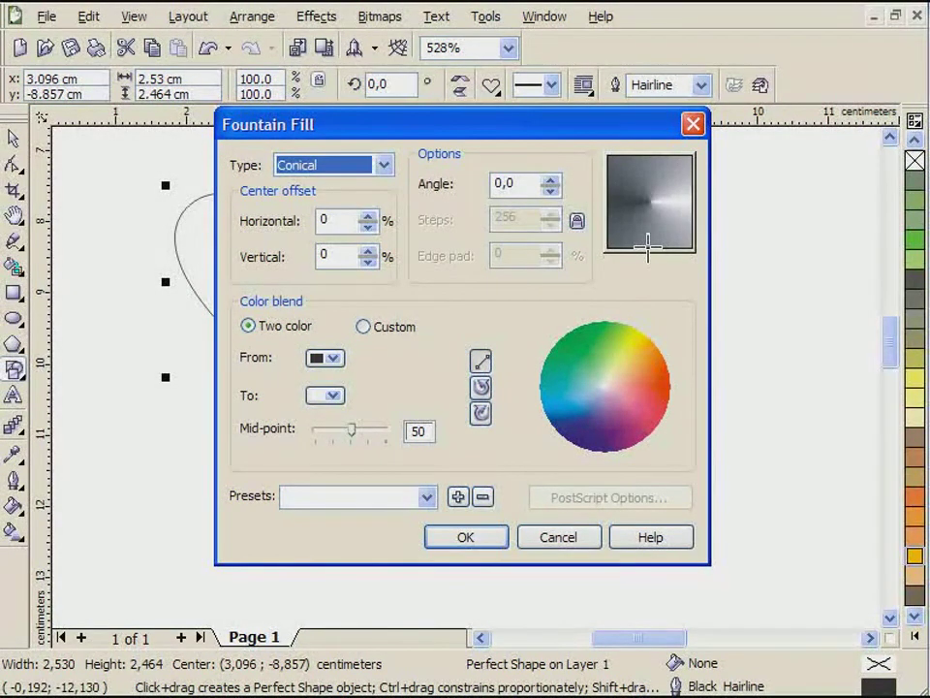
pyautogui.click(384, 163)
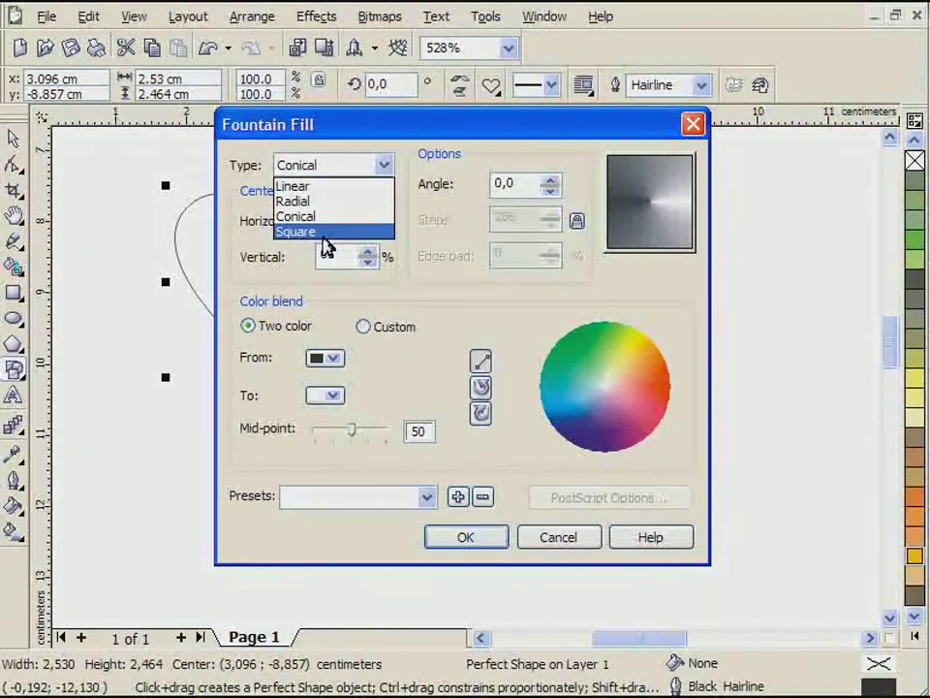
pyautogui.click(325, 233)
pyautogui.click(382, 165)
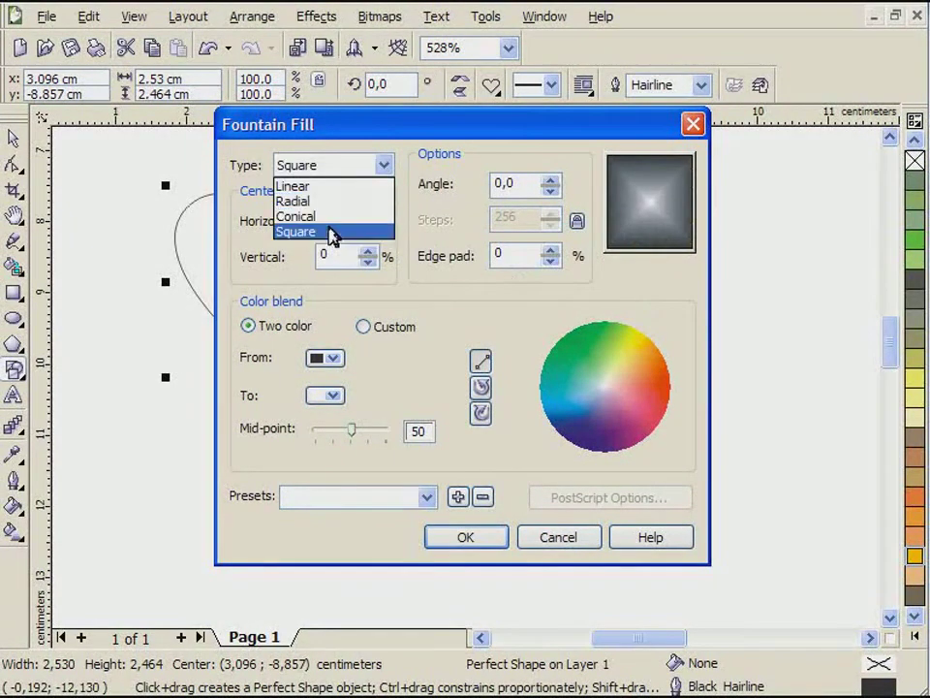
pyautogui.click(325, 203)
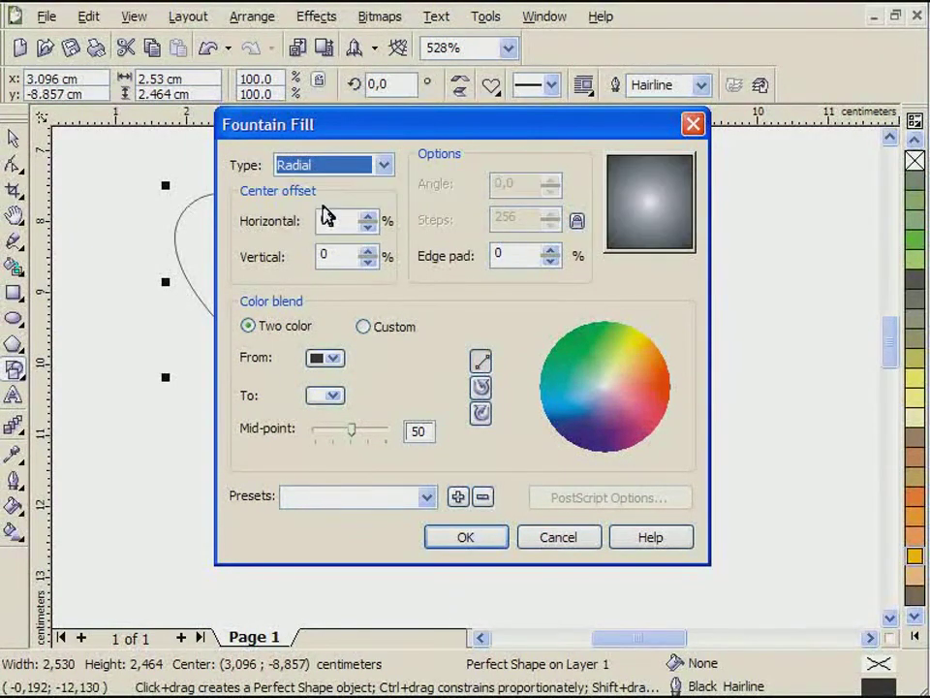
# Apply the heart's radial fill from orange-red to yellow, with mid-point 54 and centre offset 22% horizontal and 20% vertical.
pyautogui.click(327, 358)
pyautogui.click(371, 416)
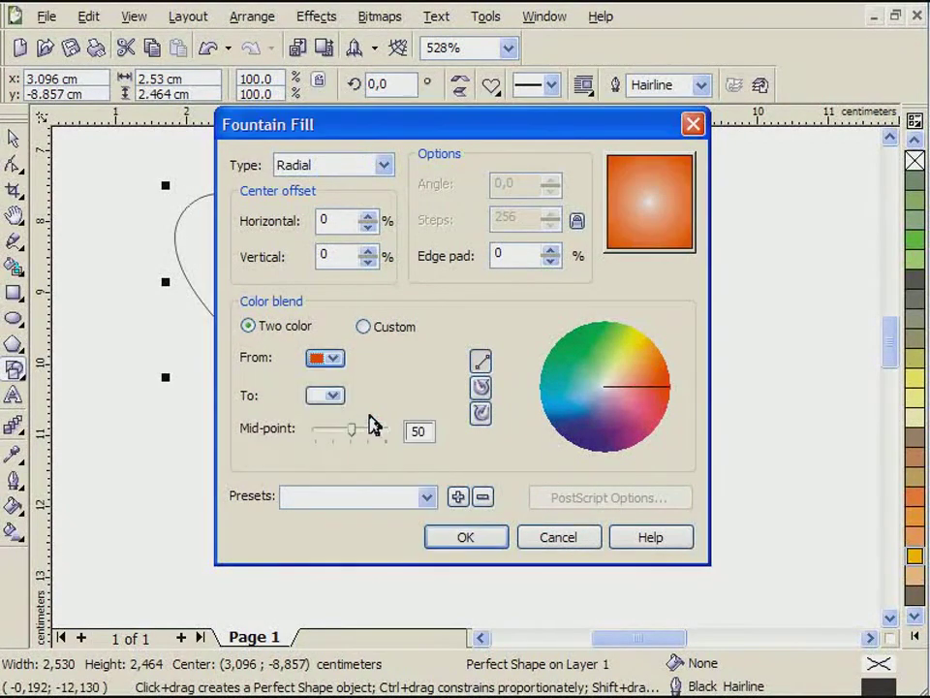
pyautogui.click(329, 396)
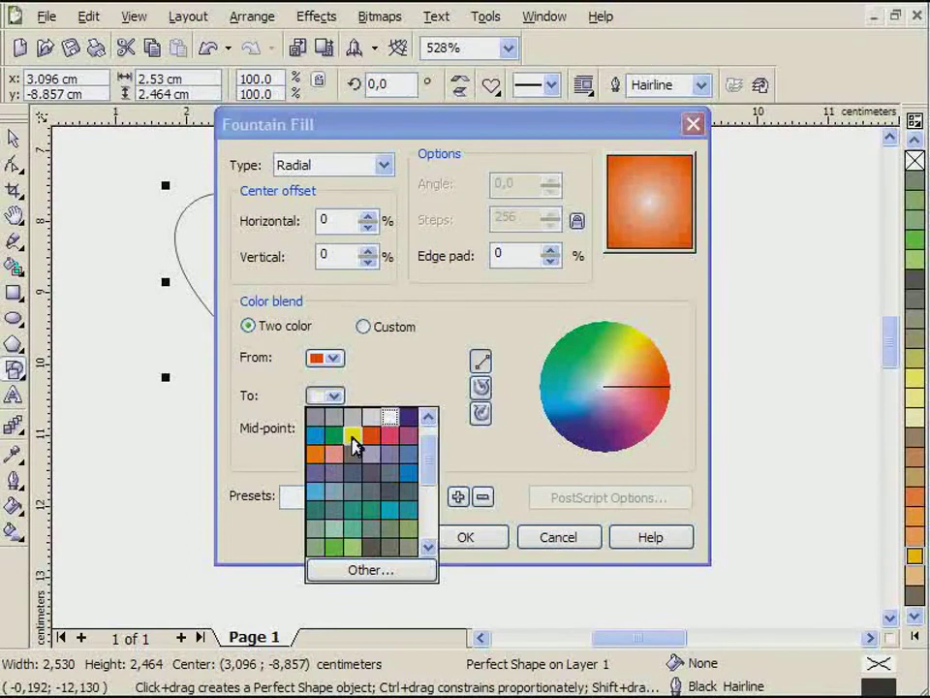
pyautogui.click(353, 435)
pyautogui.moveTo(353, 438)
pyautogui.mouseDown()
pyautogui.moveTo(380, 436)
pyautogui.moveTo(322, 439)
pyautogui.moveTo(386, 437)
pyautogui.moveTo(342, 439)
pyautogui.moveTo(363, 449)
pyautogui.moveTo(354, 448)
pyautogui.mouseUp()
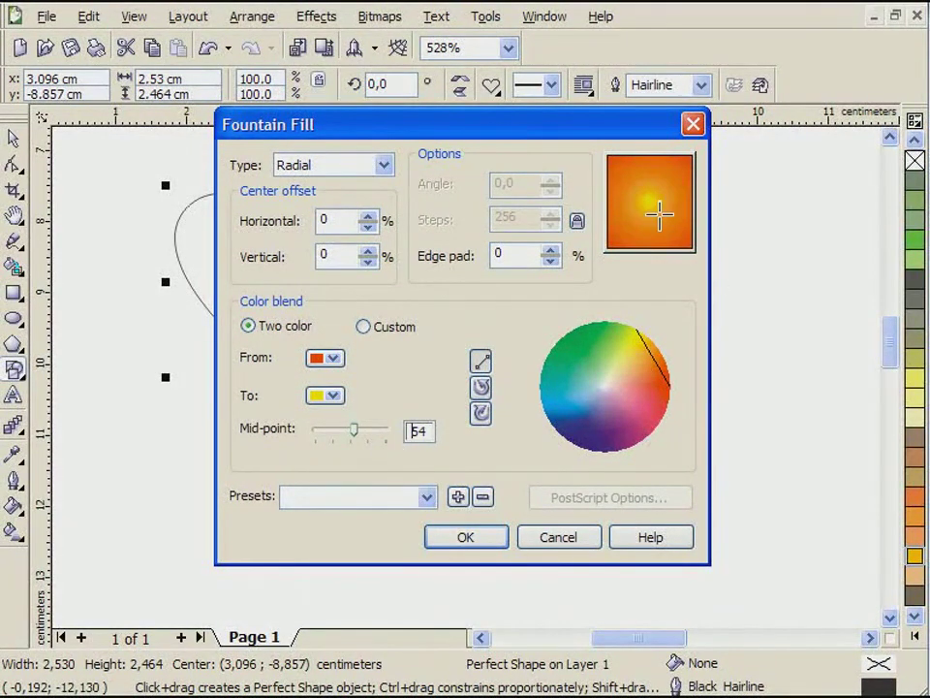
pyautogui.moveTo(650, 211); pyautogui.dragTo(670, 184)
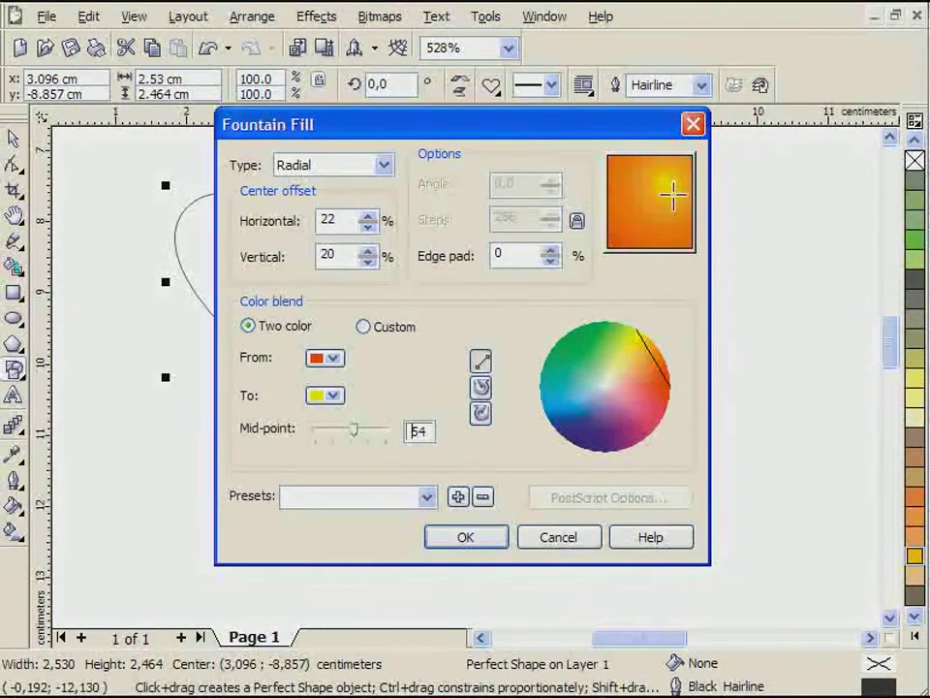
pyautogui.click(467, 548)
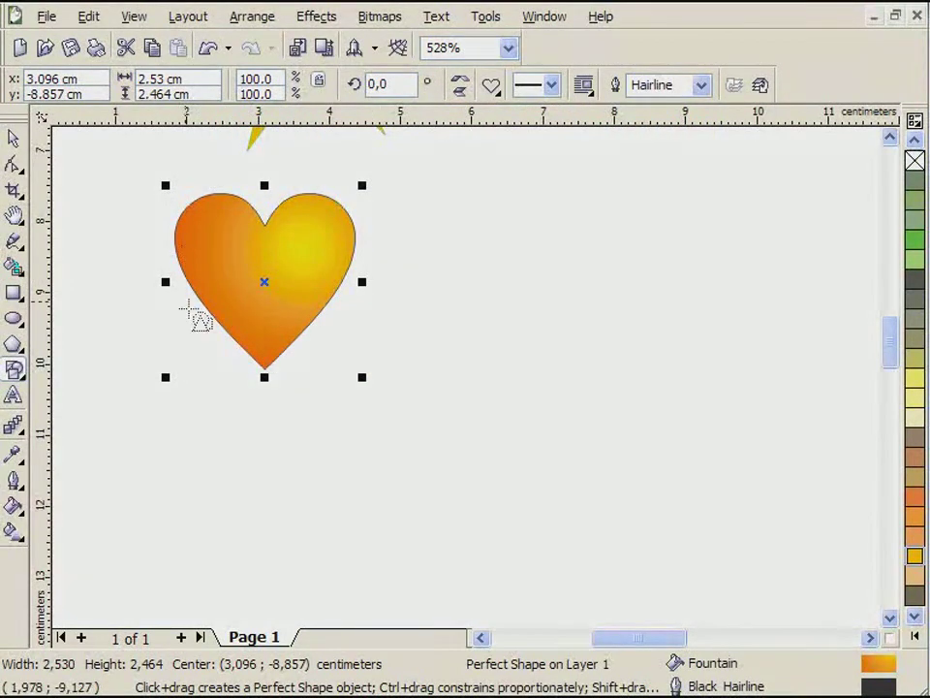
# Remove the heart's outline and deselect it.
pyautogui.rightClick(913, 161)
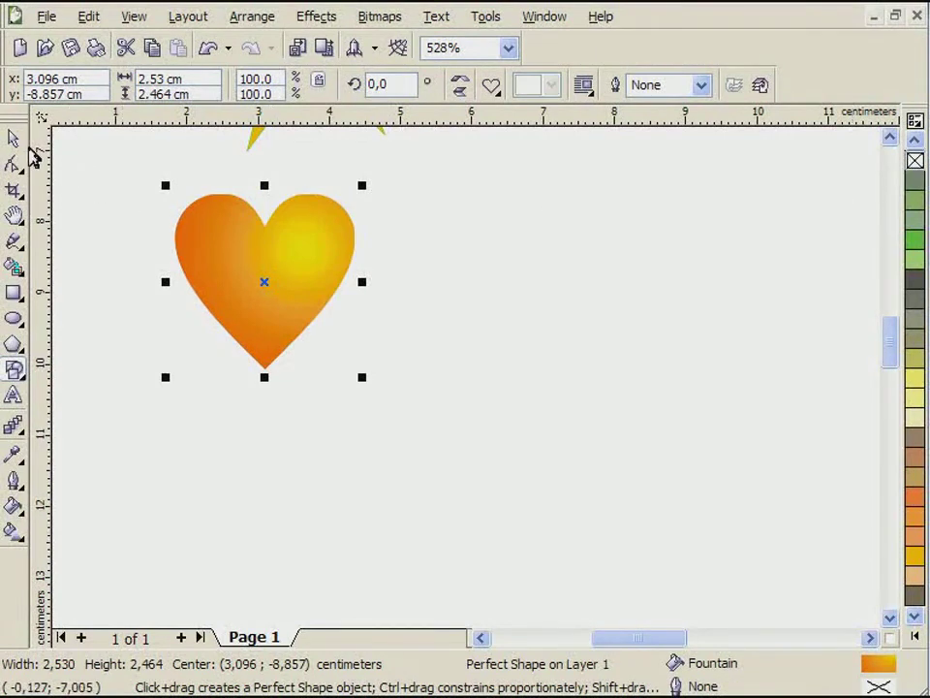
pyautogui.click(14, 139)
pyautogui.click(125, 177)
# Make a smaller concentric copy of the heart inside the original, about 2.06 × 2.01 cm.
pyautogui.click(291, 249)
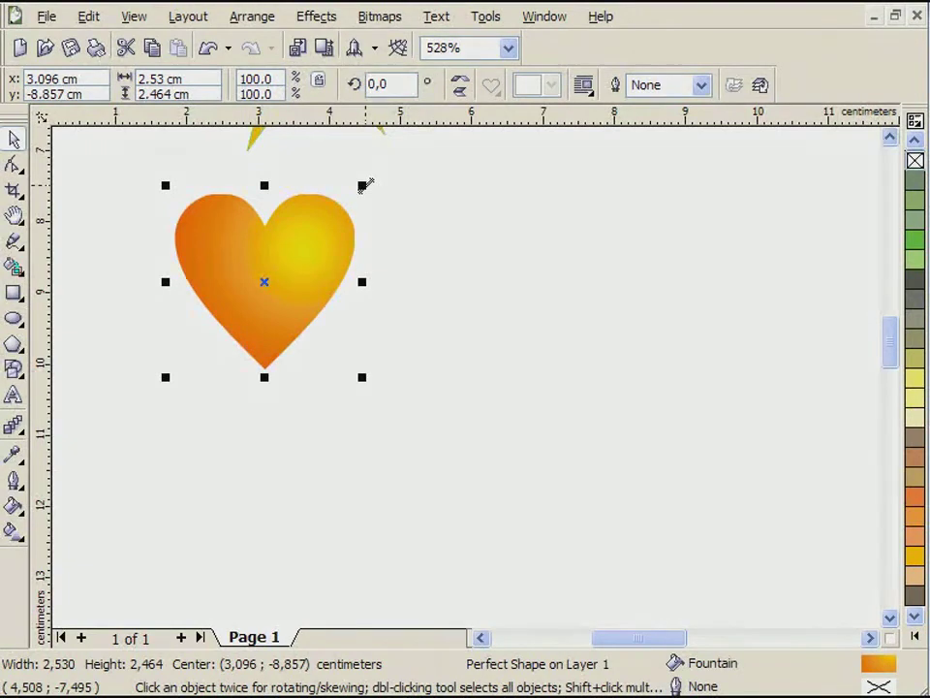
pyautogui.moveTo(364, 185); pyautogui.dragTo(350, 207)
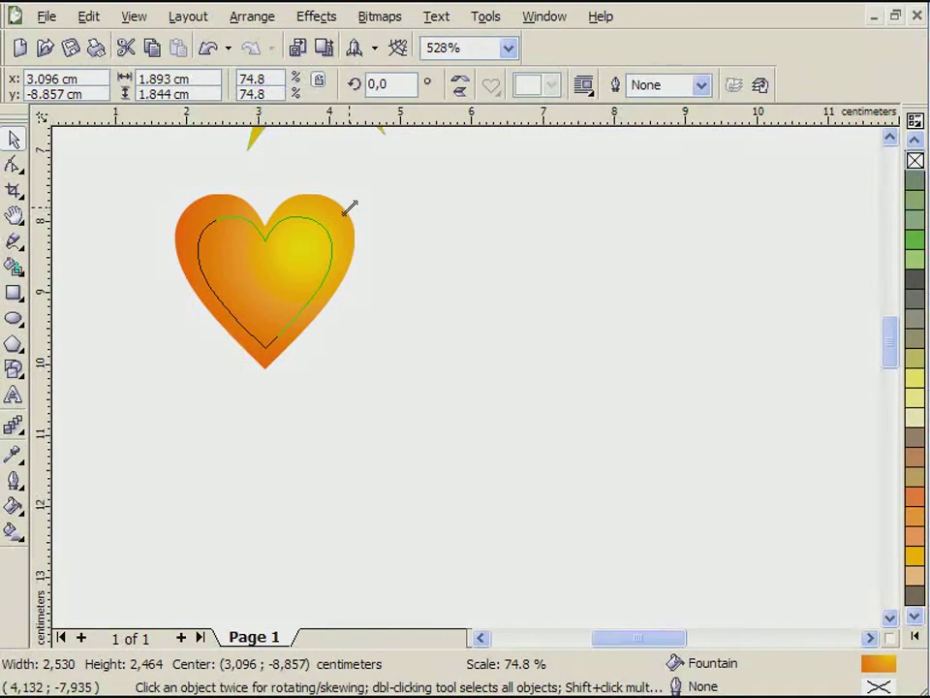
pyautogui.moveTo(350, 206); pyautogui.dragTo(350, 208)
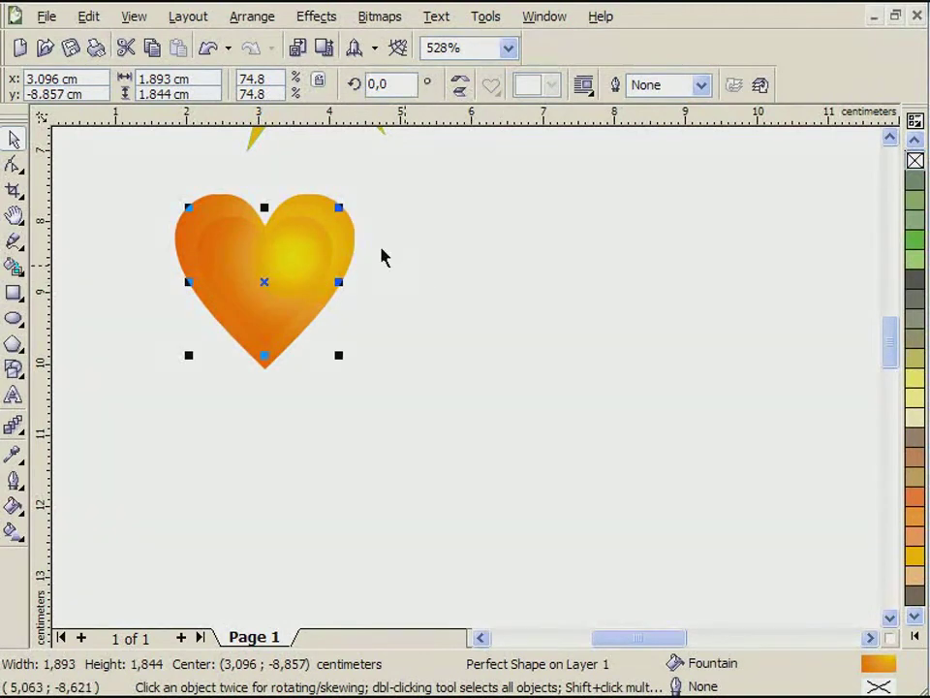
pyautogui.moveTo(339, 207); pyautogui.dragTo(350, 201)
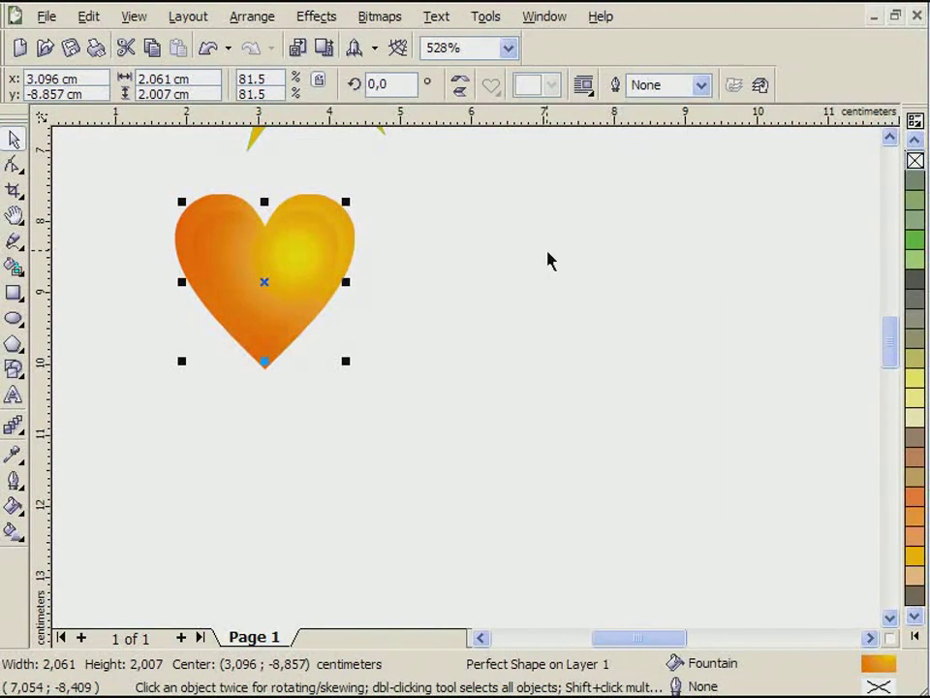
# Offset the inner heart's radial fill centre to -22% horizontal and -27% vertical, apply it and deselect.
pyautogui.press('F11')
pyautogui.moveTo(638, 246); pyautogui.dragTo(631, 233)
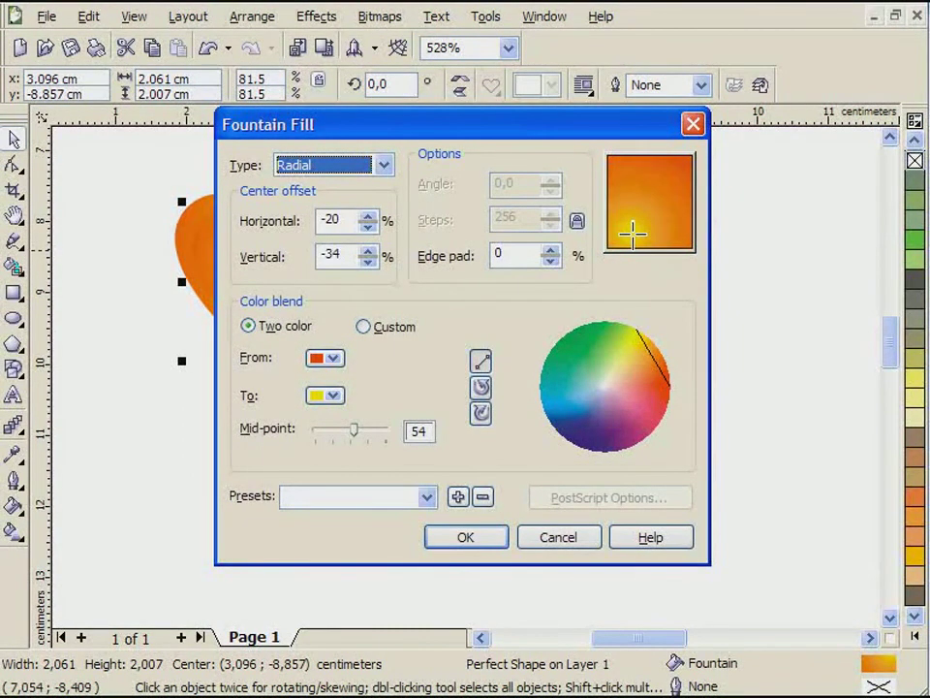
pyautogui.click(629, 227)
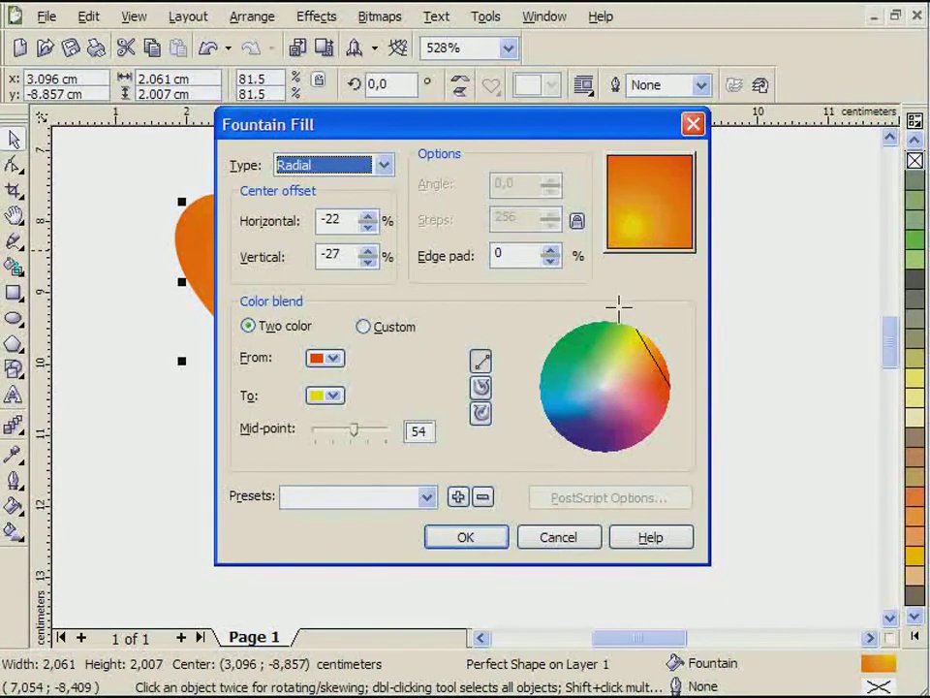
pyautogui.click(484, 540)
pyautogui.click(462, 318)
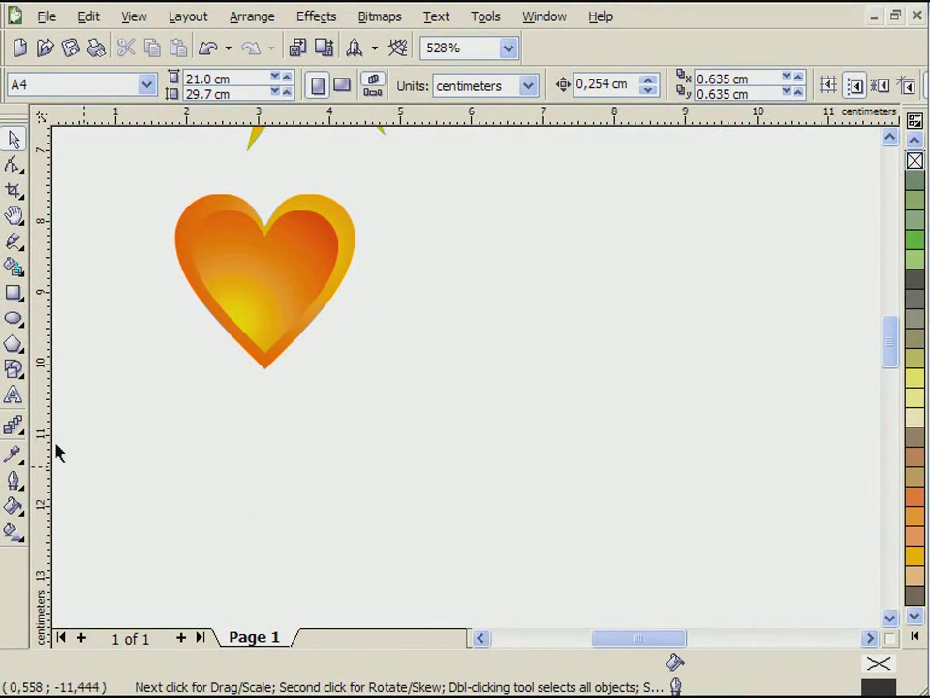
# Blend the inner heart into the outer heart and leave the result deselected.
pyautogui.click(17, 432)
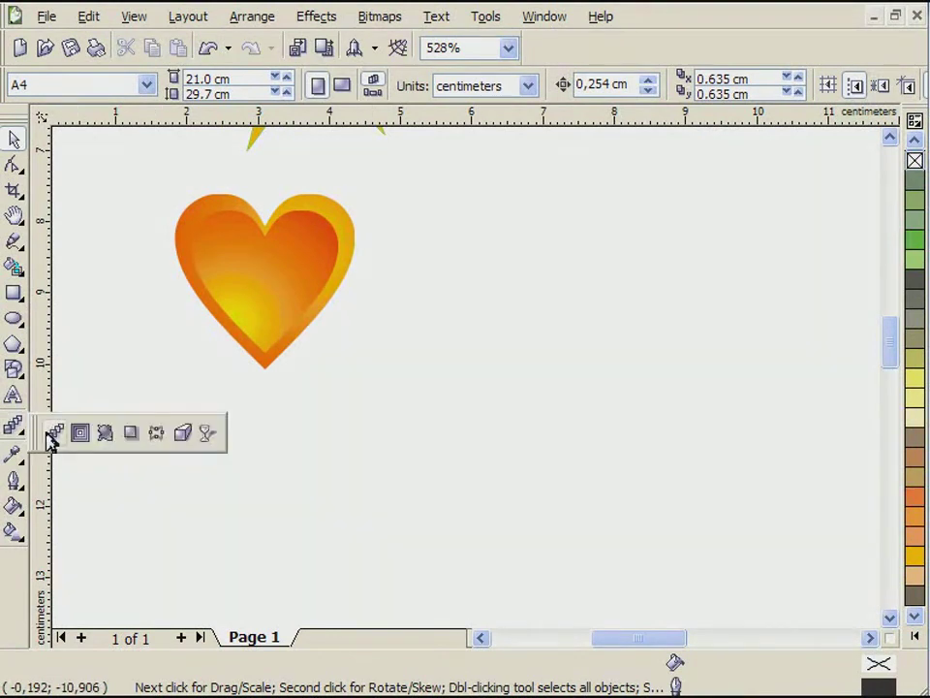
pyautogui.click(49, 434)
pyautogui.moveTo(242, 316); pyautogui.dragTo(343, 224)
pyautogui.click(14, 139)
pyautogui.click(504, 375)
pyautogui.moveTo(447, 462); pyautogui.dragTo(129, 144)
pyautogui.click(521, 311)
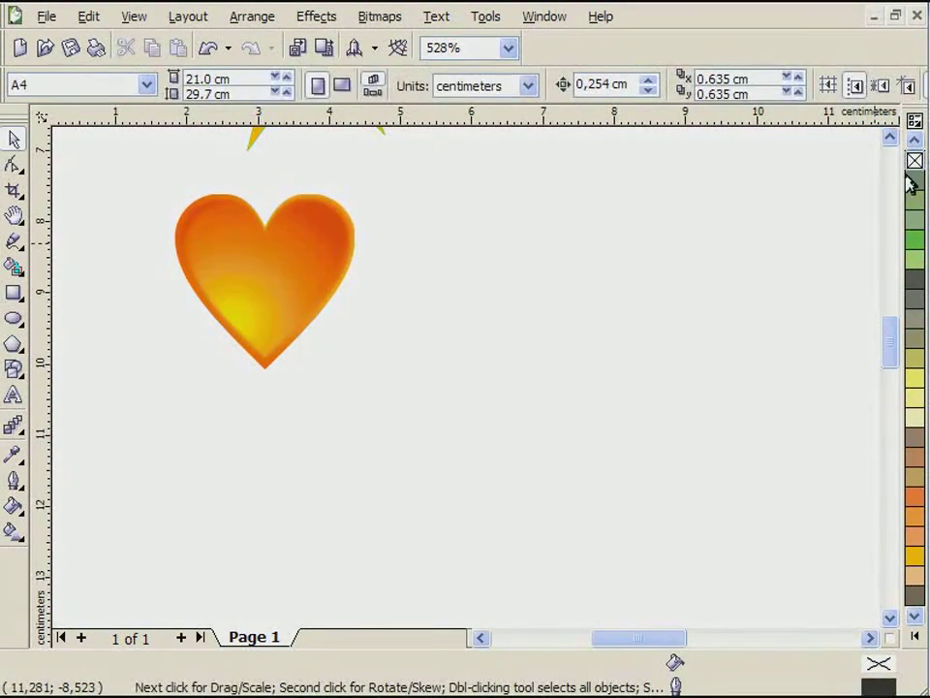
# Draw a five-pointed star, about 3.5 × 3.0 cm, beside the heart in the empty area below the rectangle.
pyautogui.click(889, 137)
pyautogui.click(889, 138)
pyautogui.click(889, 138)
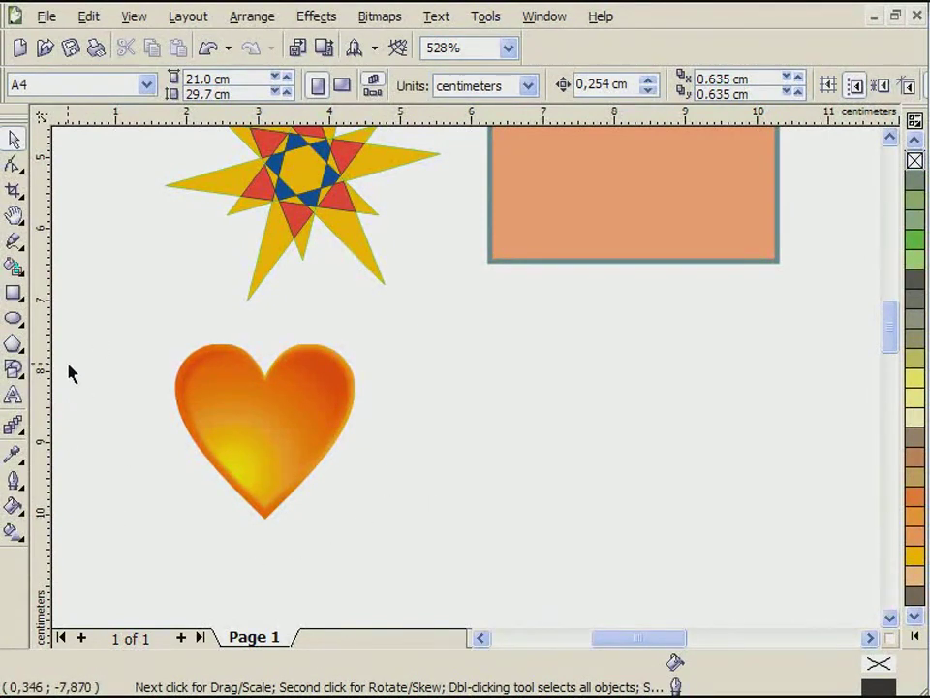
pyautogui.click(15, 346)
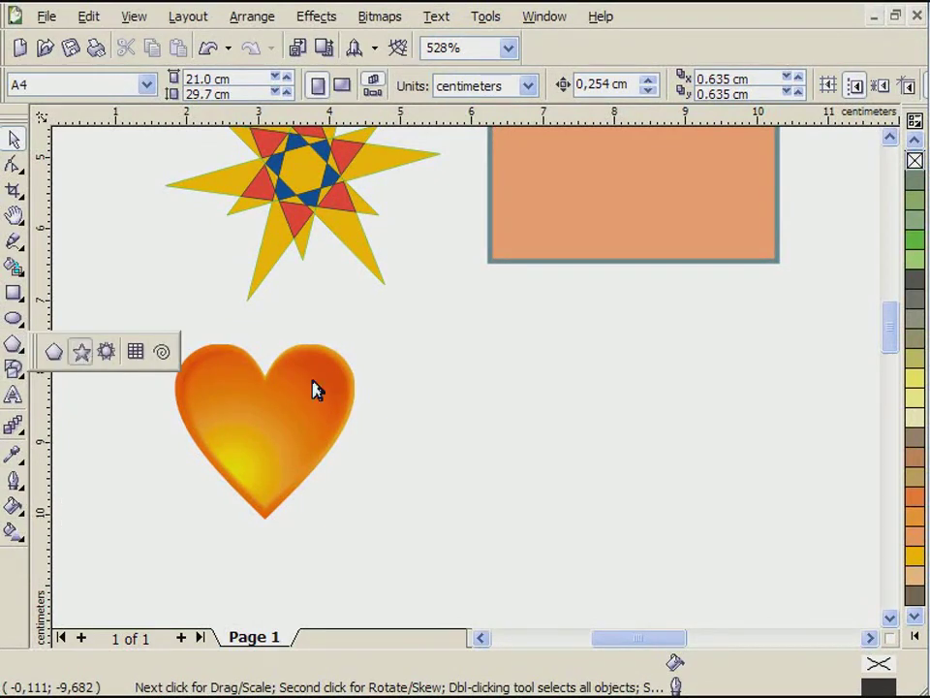
pyautogui.click(84, 353)
pyautogui.moveTo(484, 335); pyautogui.dragTo(742, 567)
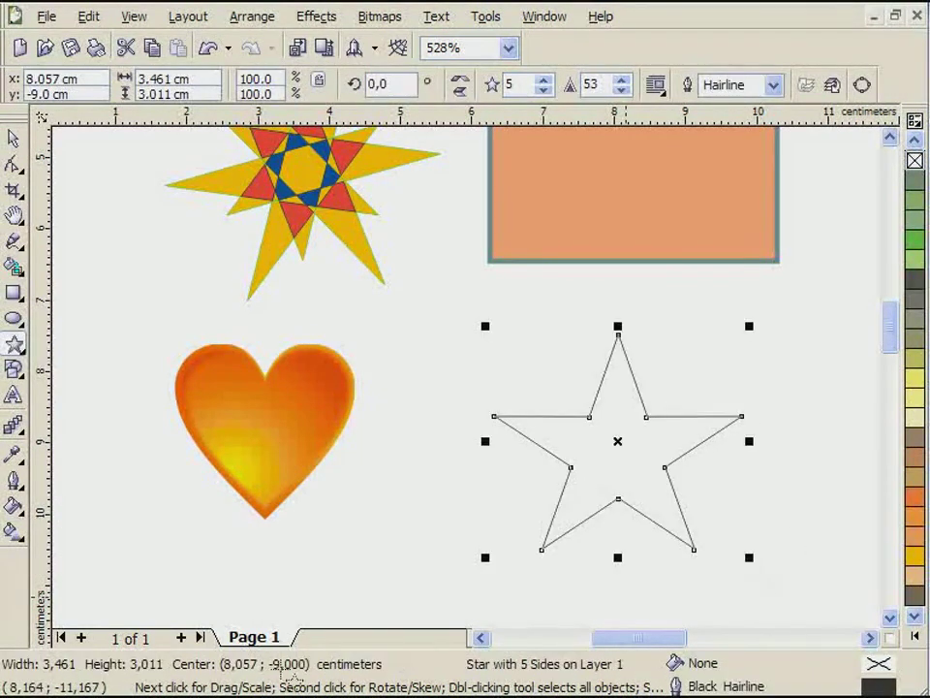
# Fill the star with the 2-color brick pattern in black and white.
pyautogui.click(15, 506)
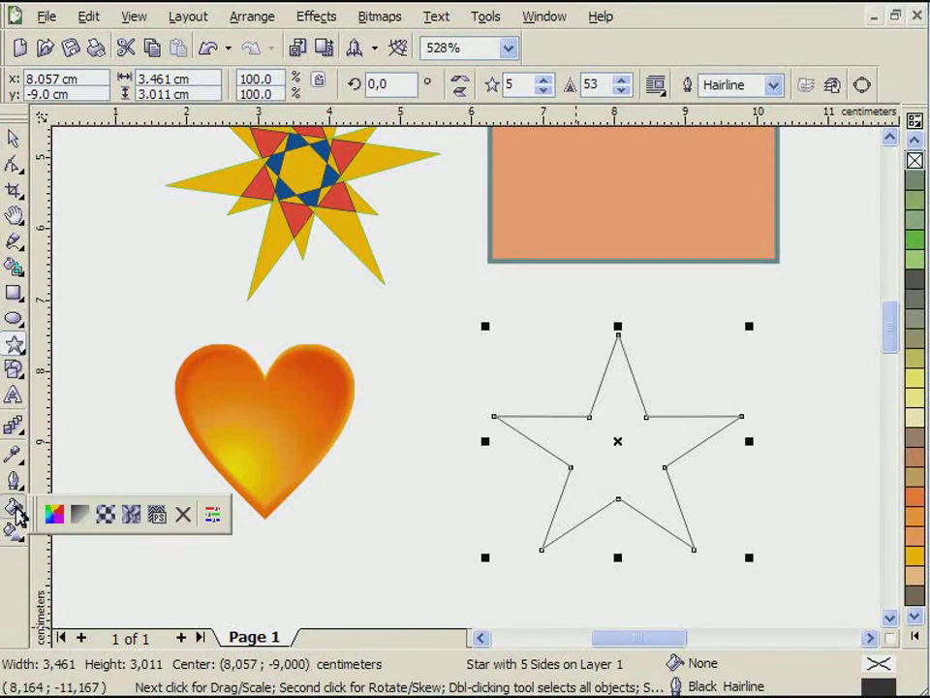
pyautogui.click(106, 514)
pyautogui.click(313, 205)
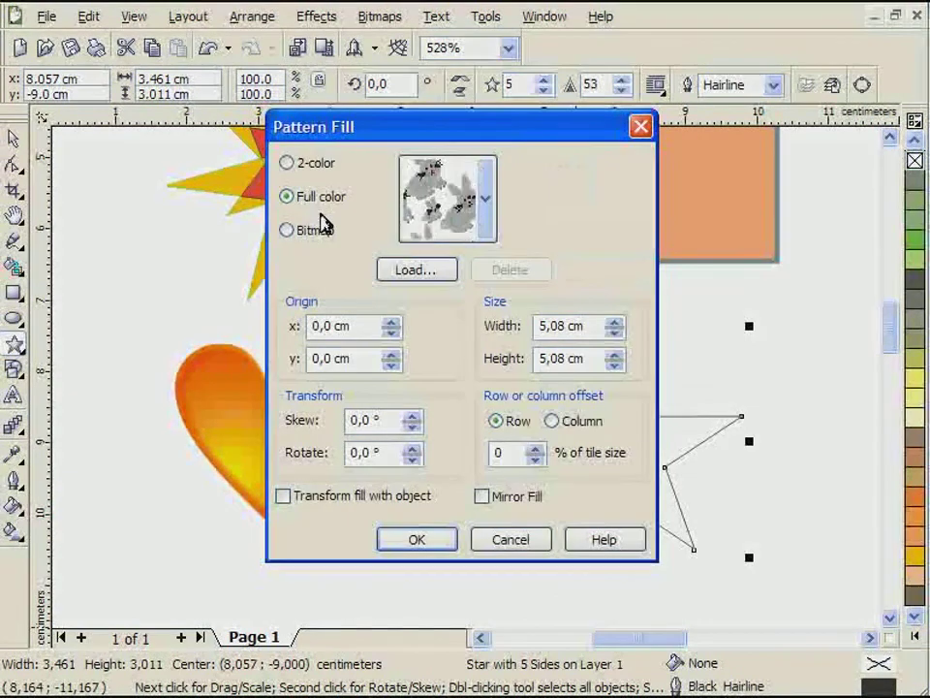
pyautogui.click(308, 170)
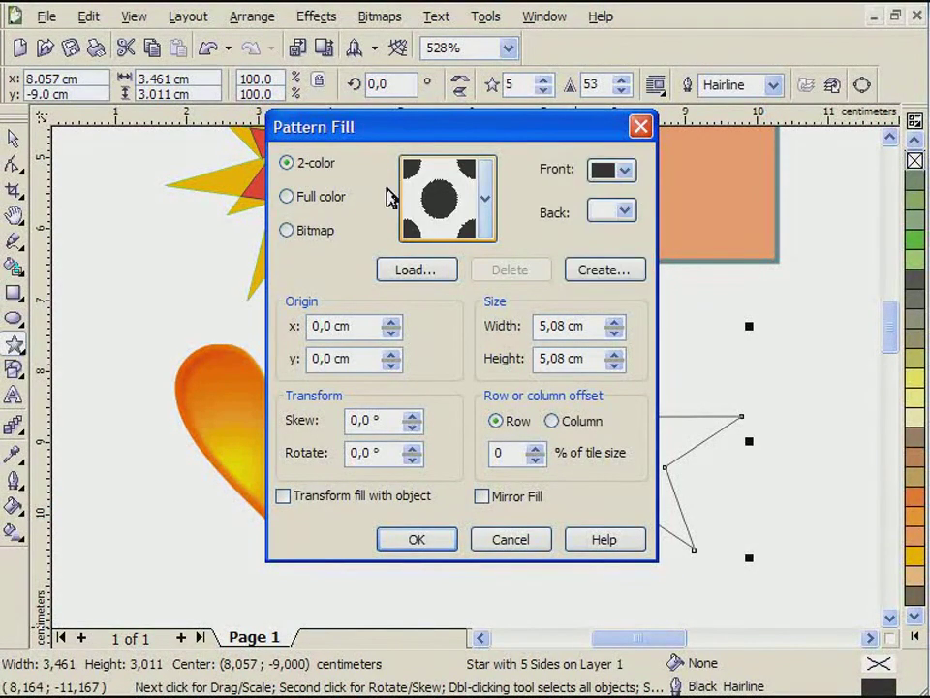
pyautogui.click(486, 200)
pyautogui.click(436, 332)
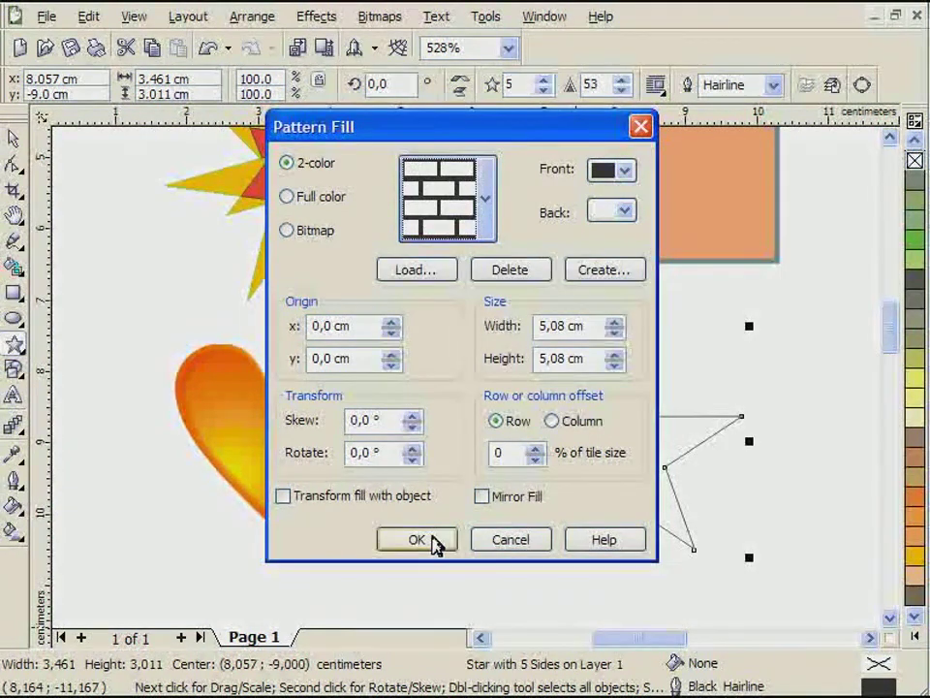
pyautogui.click(436, 544)
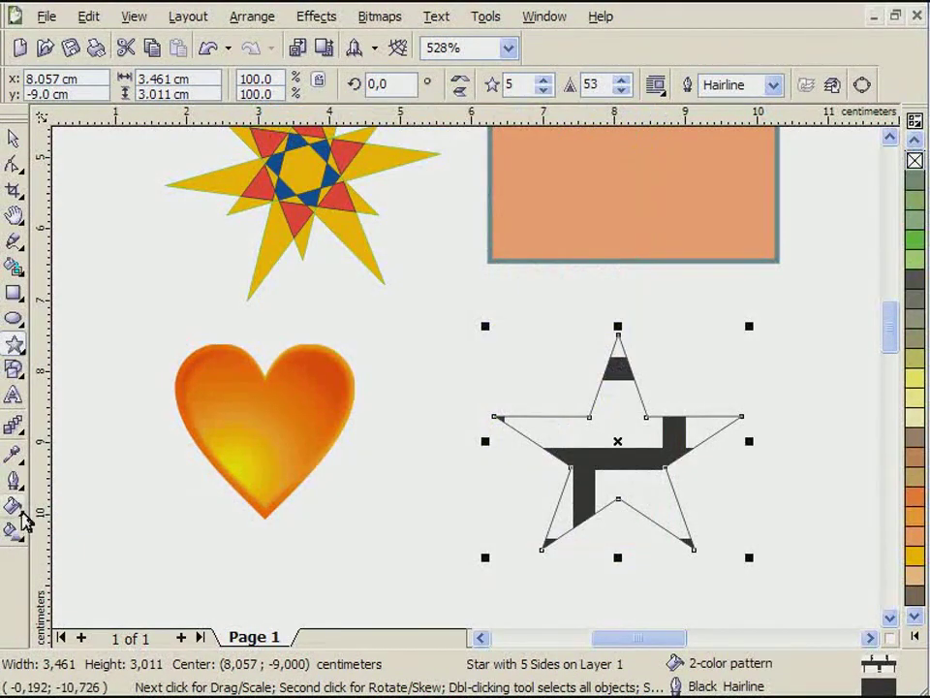
# Set the star's brick pattern tile size to 1 cm wide and 1 cm high and apply it.
pyautogui.click(15, 514)
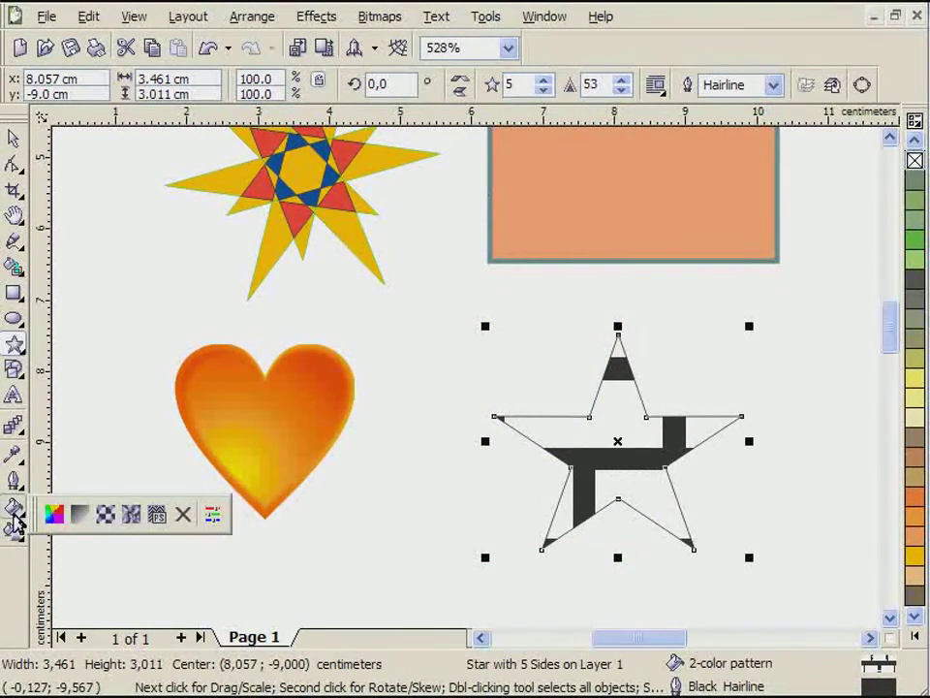
pyautogui.click(112, 517)
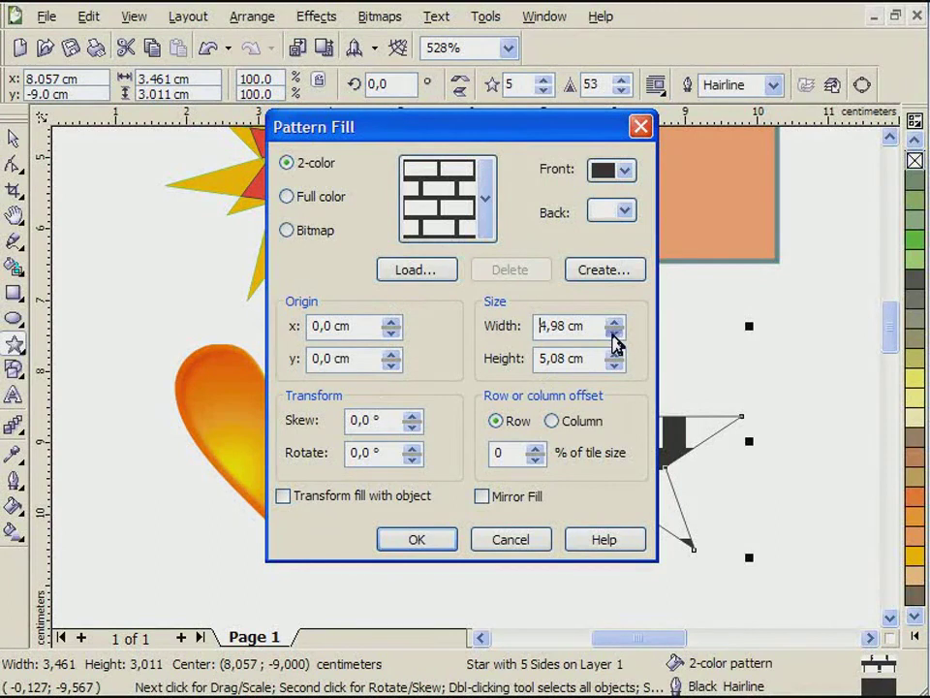
pyautogui.click(614, 339)
pyautogui.click(614, 339)
pyautogui.click(615, 339)
pyautogui.click(614, 339)
pyautogui.click(615, 339)
pyautogui.doubleClick(548, 326)
pyautogui.write('1')
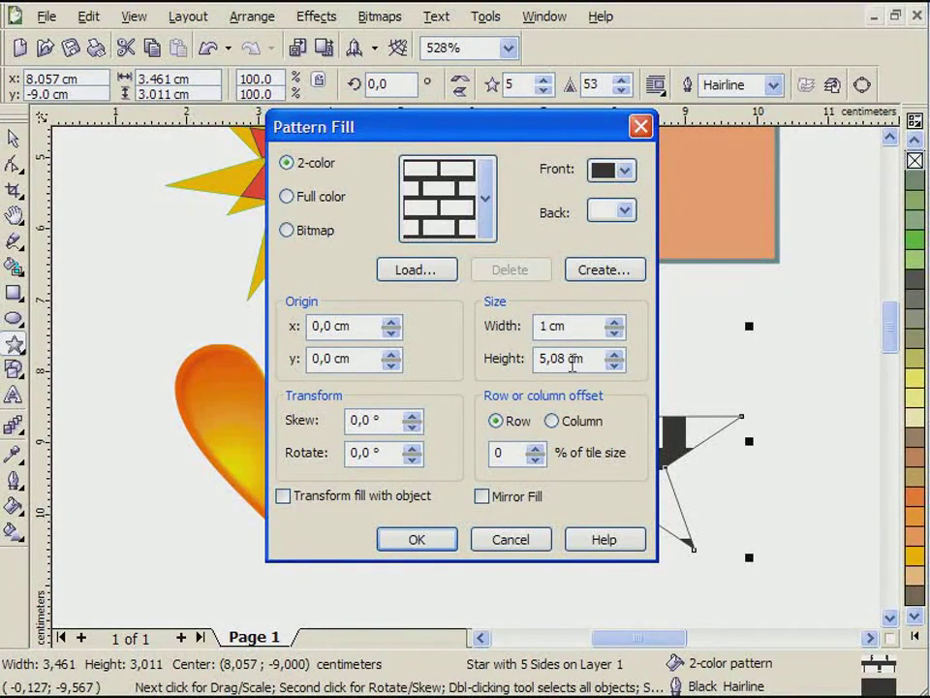
pyautogui.doubleClick(566, 361)
pyautogui.write('1')
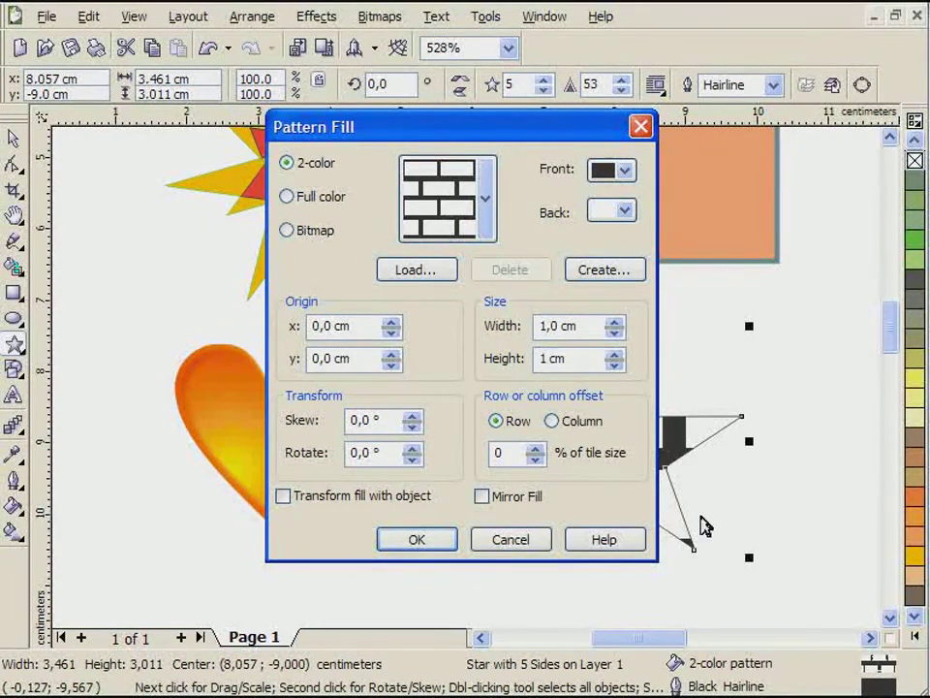
pyautogui.click(412, 541)
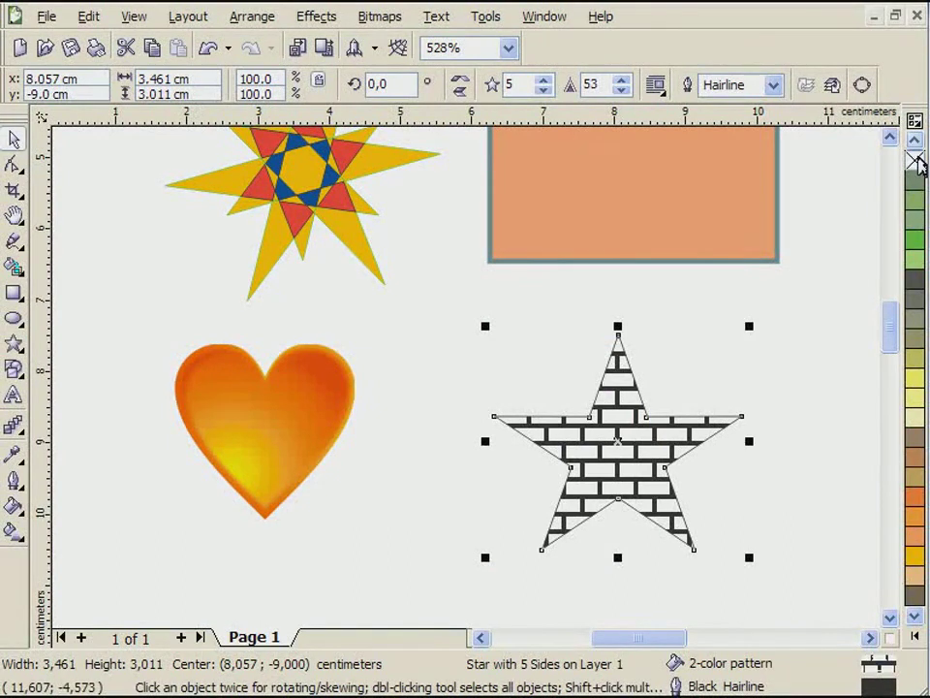
# Remove the brick-patterned star's outline, move the star closer to the heart and leave it deselected.
pyautogui.rightClick(915, 160)
pyautogui.click(765, 331)
pyautogui.moveTo(641, 460); pyautogui.dragTo(527, 438)
pyautogui.click(704, 438)
pyautogui.click(10, 511)
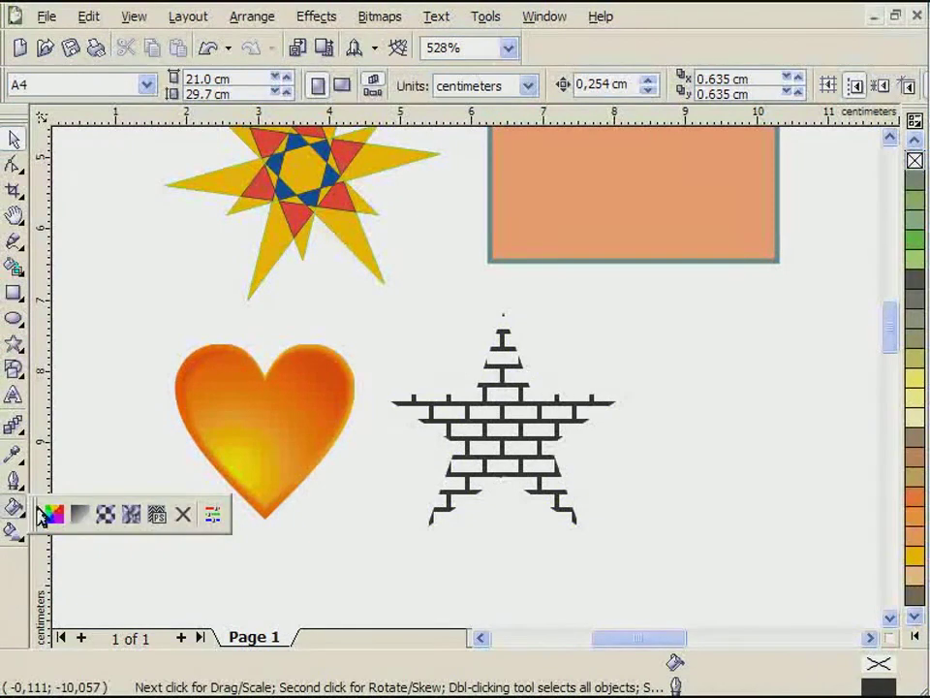
pyautogui.click(351, 569)
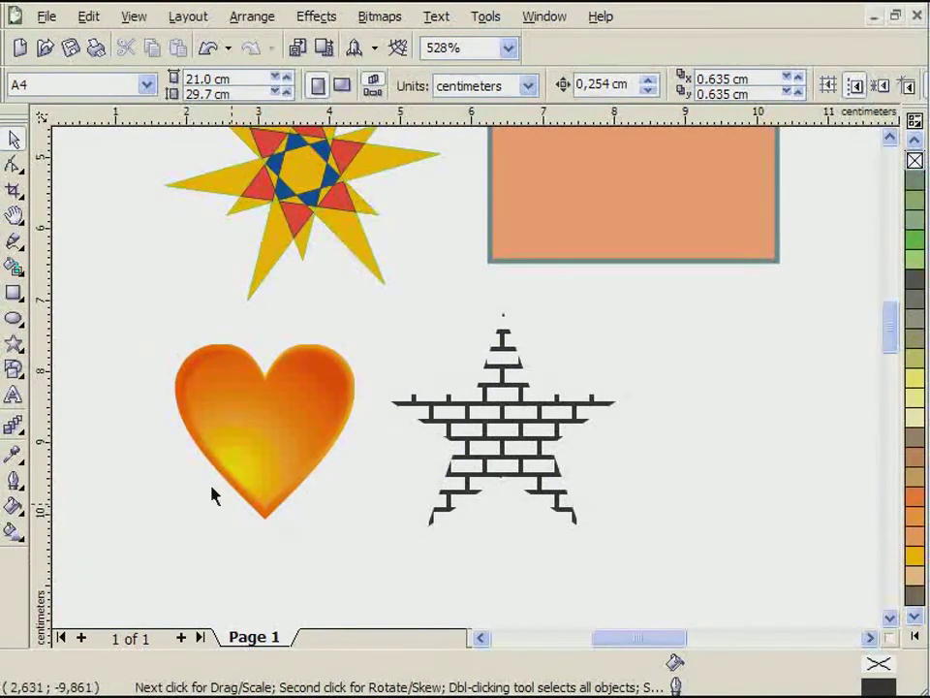
# Draw a rectangle about 2.9 × 2.0 cm beside the star and fill it with the lighter orange sampled from the middle of the heart.
pyautogui.click(15, 295)
pyautogui.moveTo(647, 320)
pyautogui.mouseDown()
pyautogui.moveTo(788, 479)
pyautogui.moveTo(855, 464)
pyautogui.mouseUp()
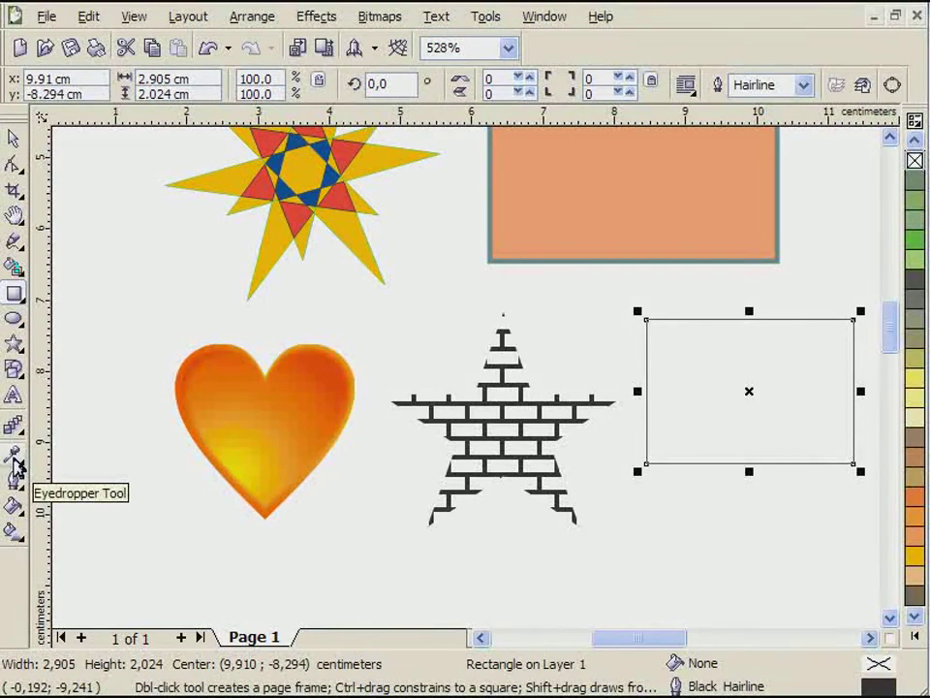
pyautogui.click(15, 463)
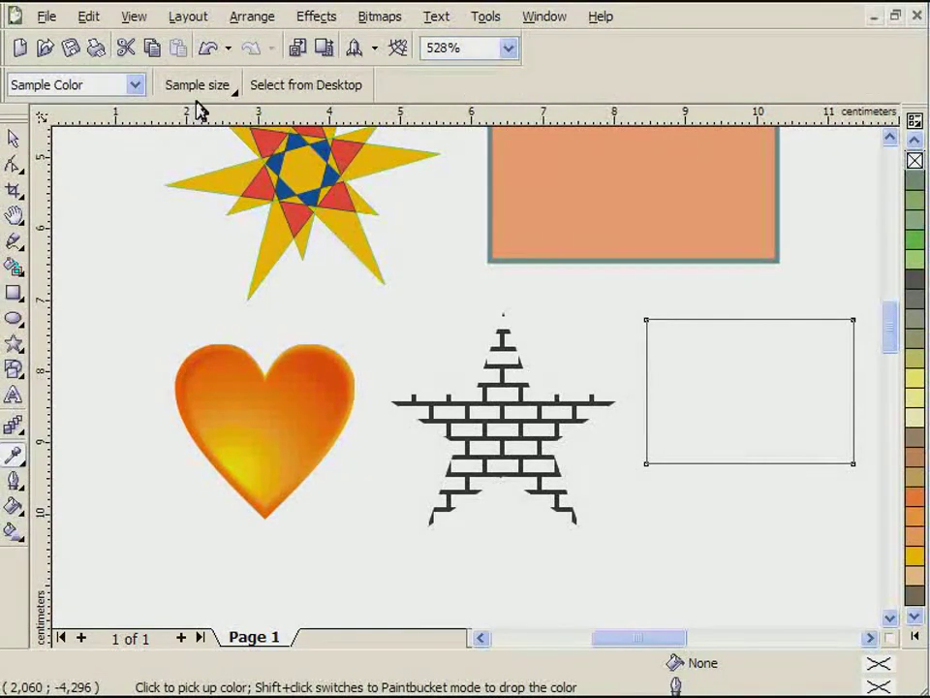
pyautogui.click(136, 85)
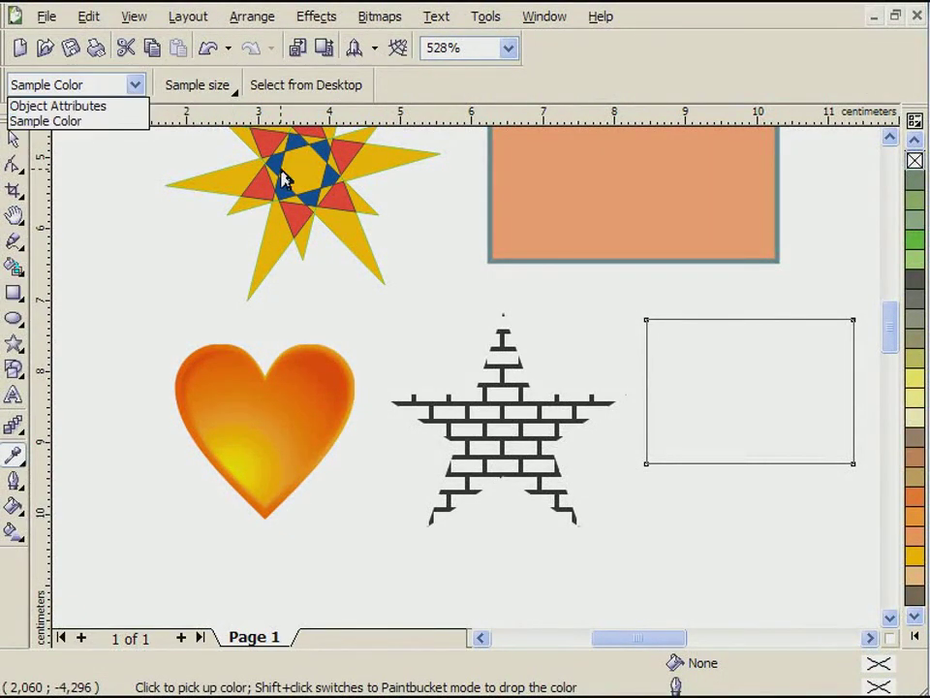
pyautogui.click(77, 122)
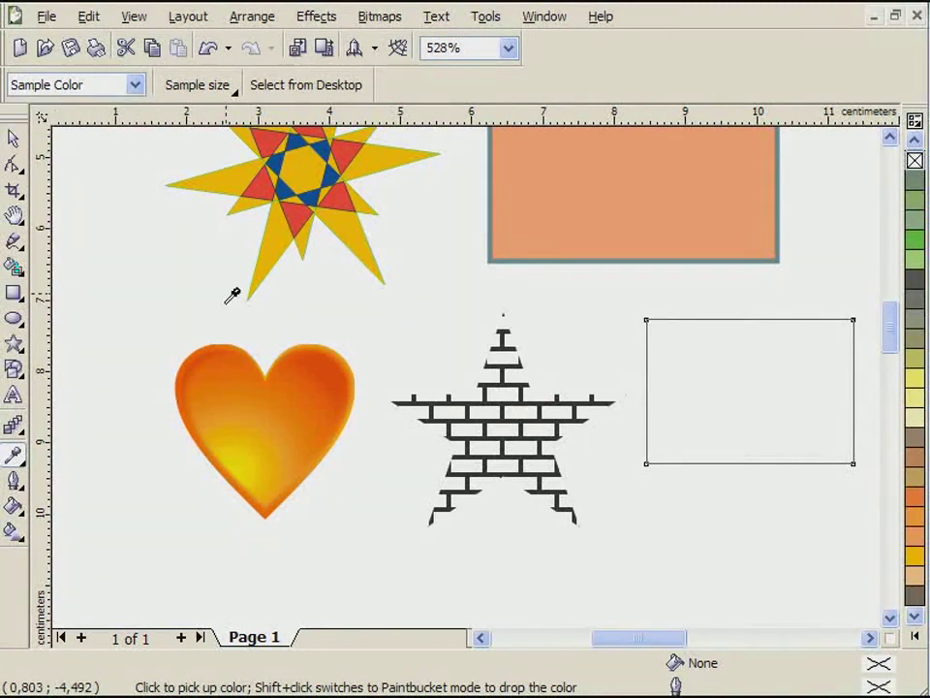
pyautogui.click(228, 356)
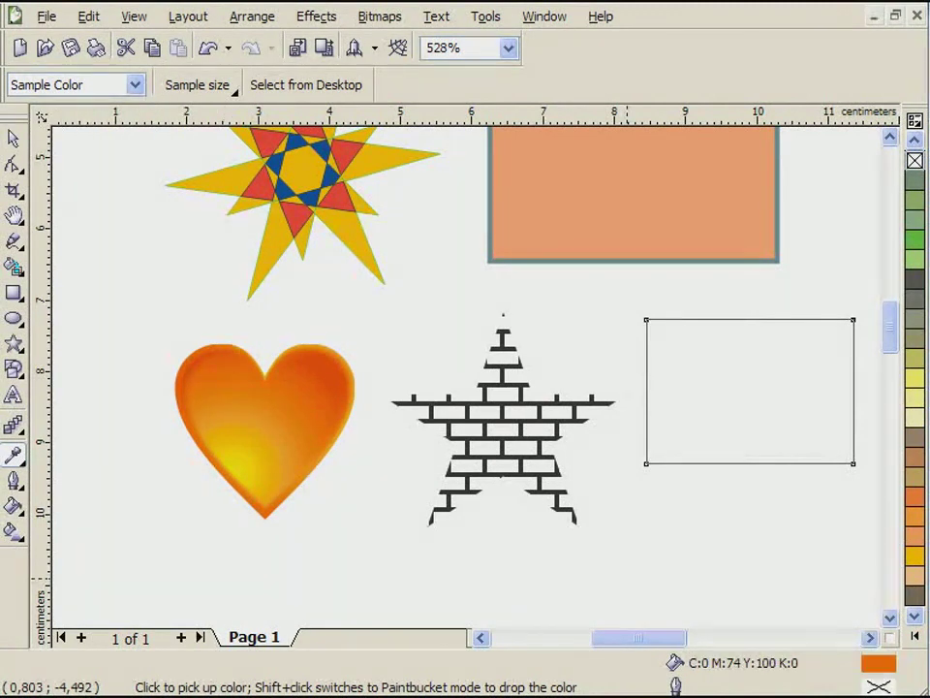
pyautogui.click(267, 437)
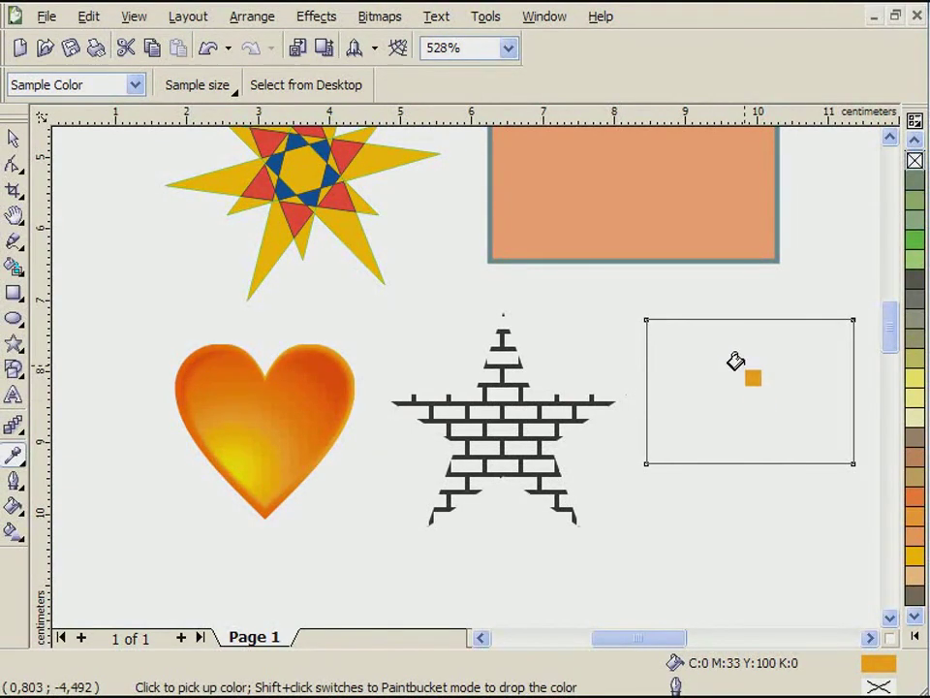
pyautogui.keyDown('shift'); pyautogui.click(693, 354); pyautogui.keyUp('shift')
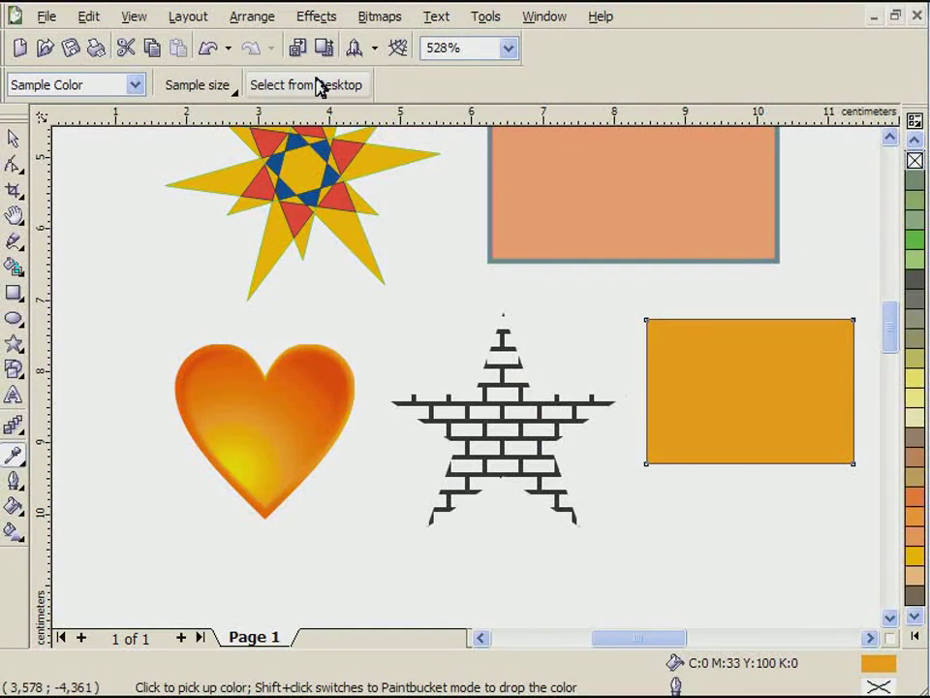
pyautogui.click(226, 92)
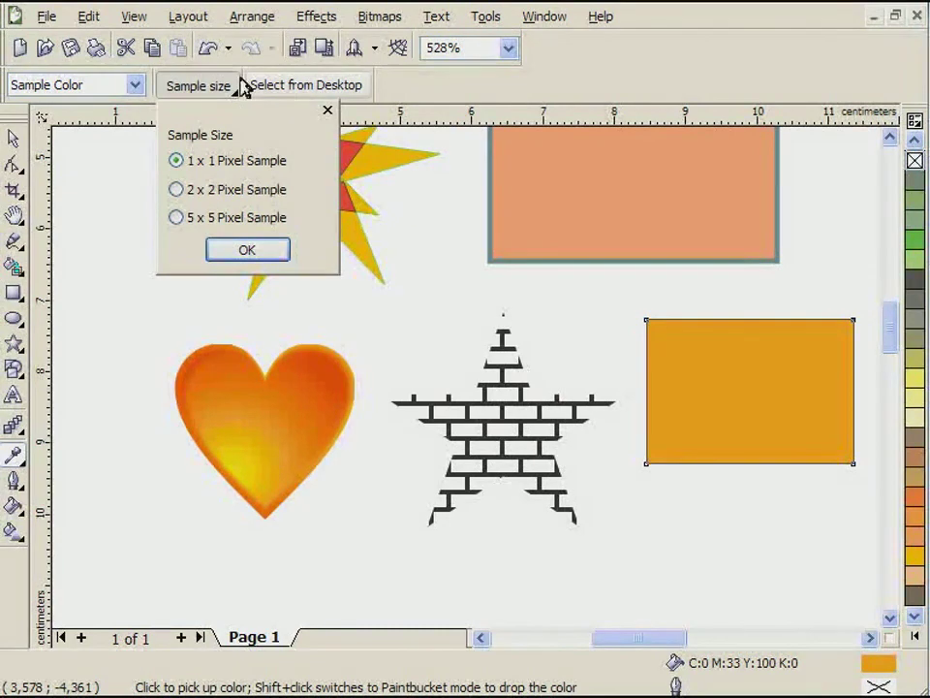
pyautogui.press('Escape')
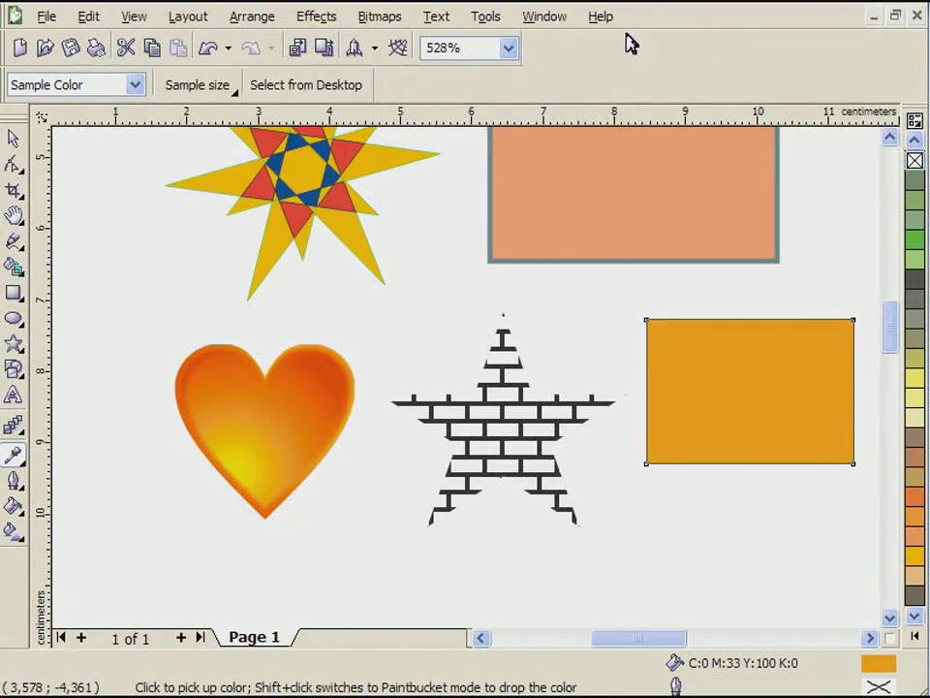
pyautogui.moveTo(779, 5); pyautogui.dragTo(779, 178)
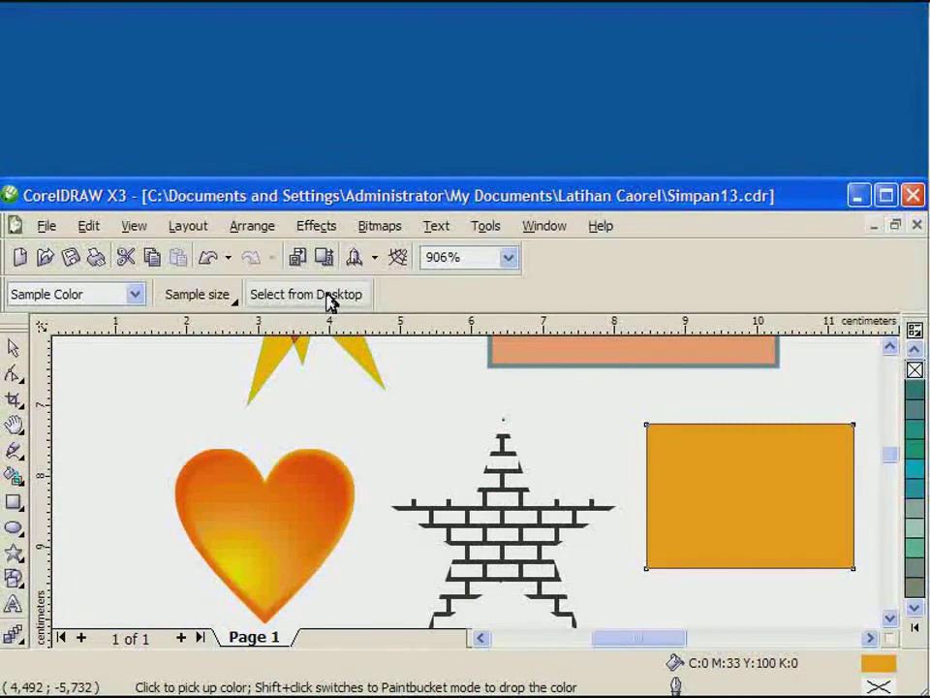
pyautogui.click(331, 295)
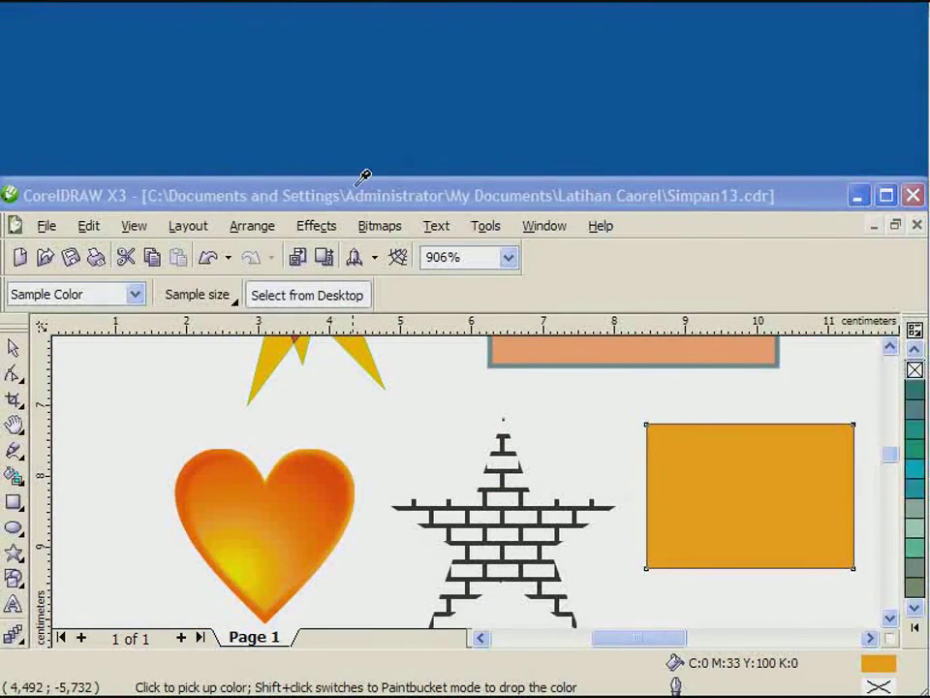
pyautogui.click(388, 126)
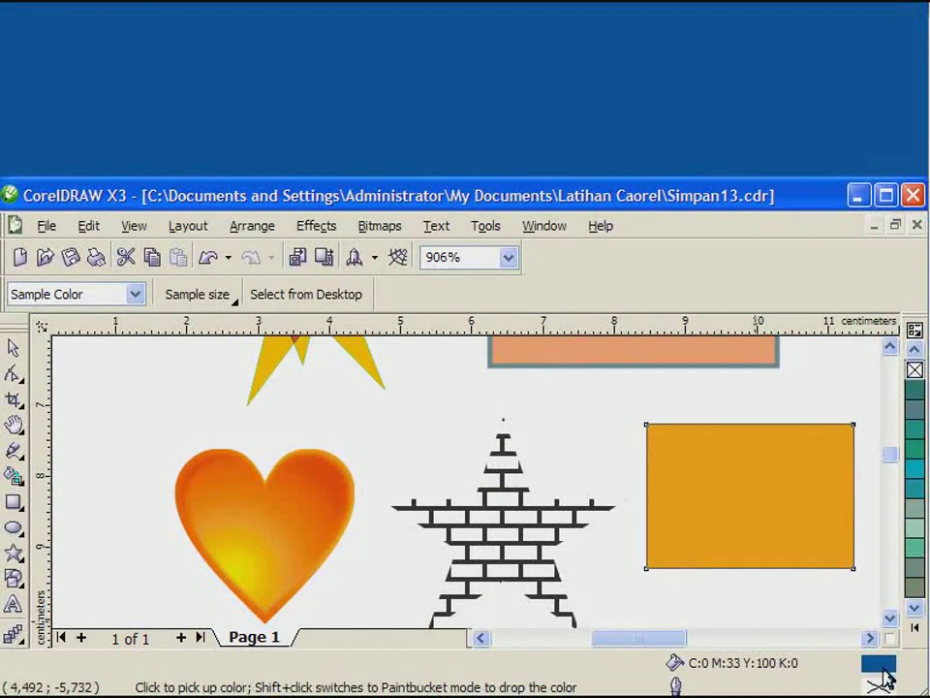